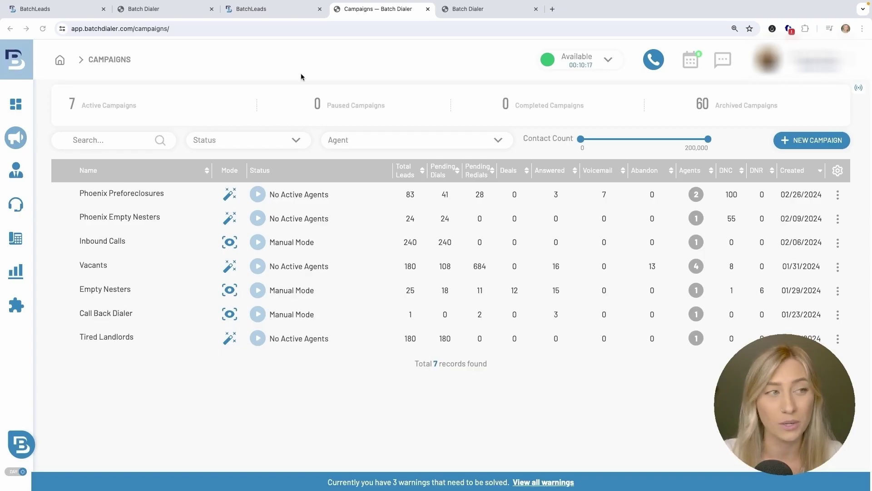
# Step: Switch to BatchLeads and examine the integration settings down to the Batch Dialer API Credential, plus the Resource Center's help options
pyautogui.click(69, 14)
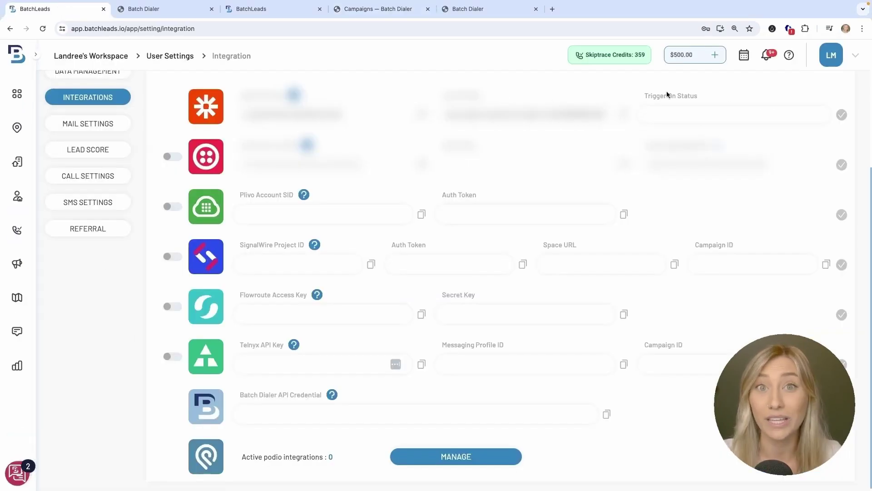
pyautogui.click(843, 56)
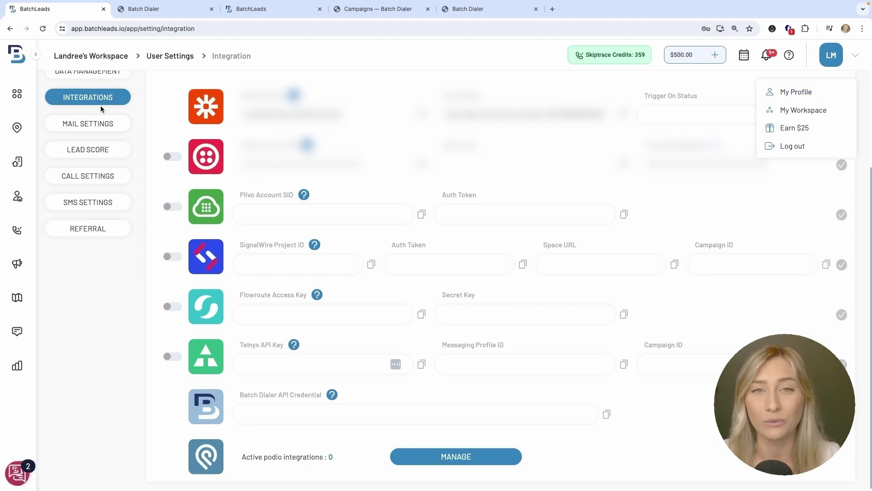
pyautogui.scroll(3, 136, 113)
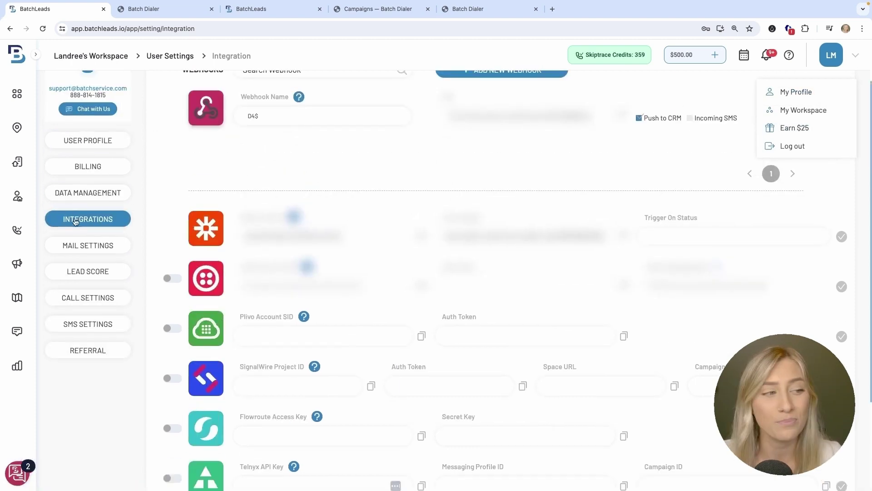
pyautogui.scroll(-3, 462, 261)
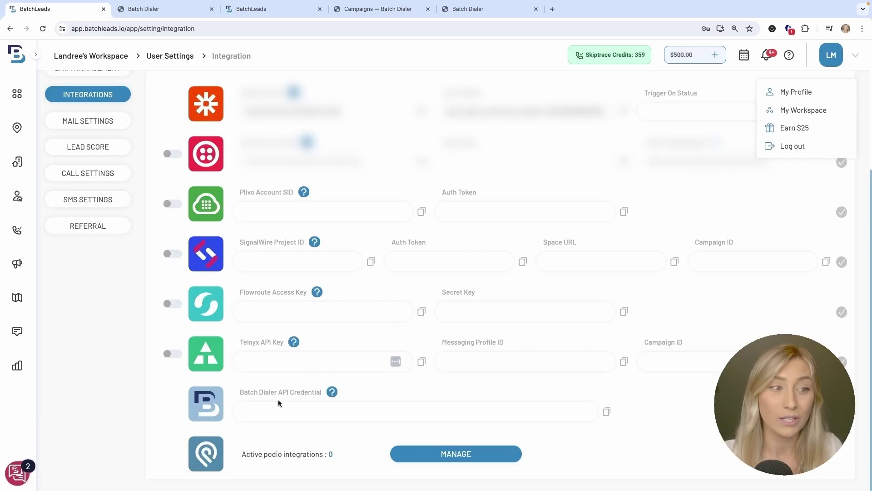
pyautogui.click(18, 473)
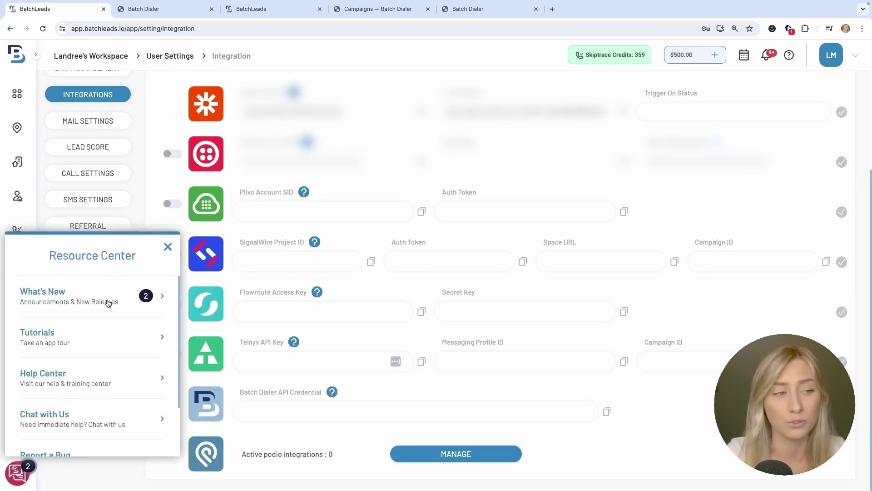
pyautogui.click(167, 247)
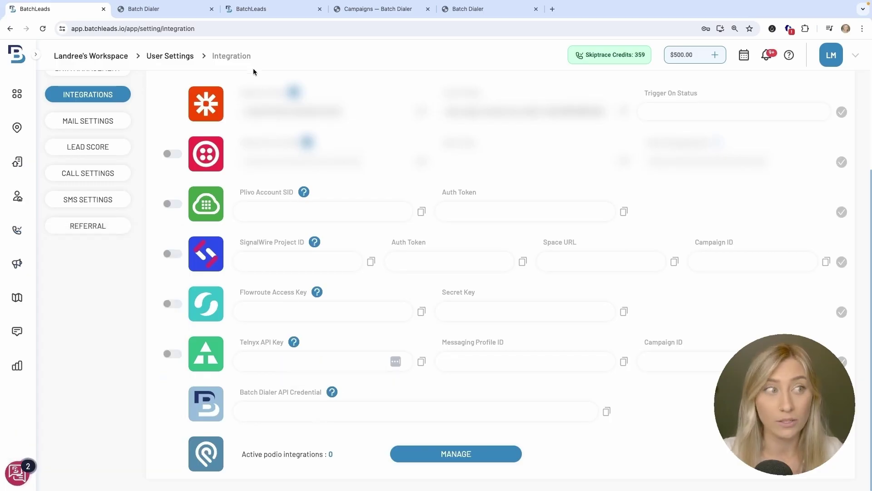
# Step: Switch to BatchDialer and start the Batchleads Integration from the integrations marketplace
pyautogui.click(154, 14)
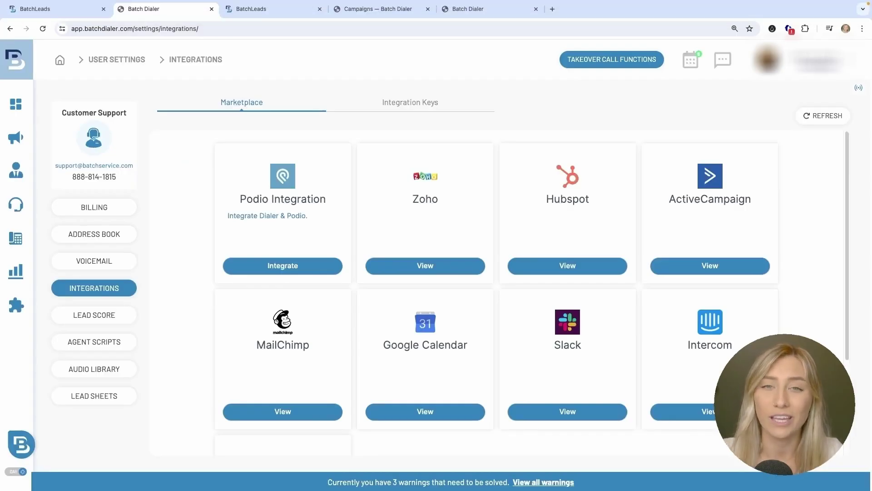
pyautogui.click(767, 60)
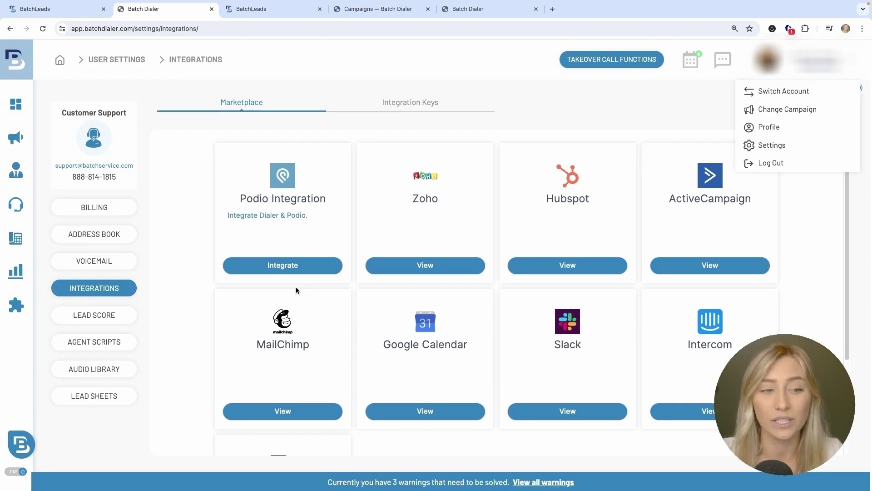
pyautogui.scroll(-3, 296, 288)
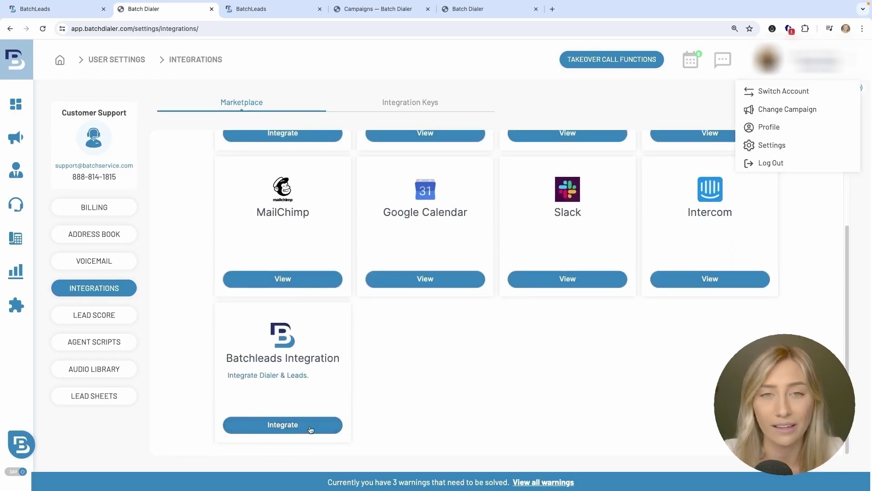
pyautogui.click(282, 427)
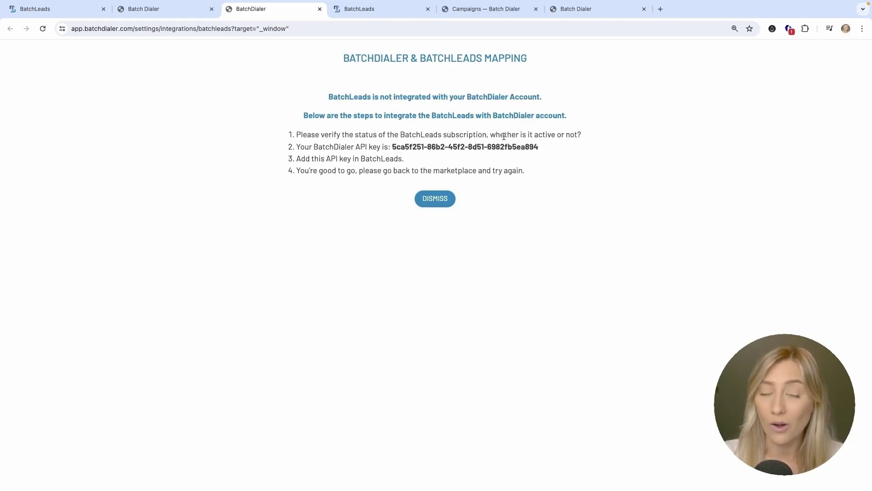
# Step: Copy the BatchDialer API key from the integration instructions
pyautogui.moveTo(541, 152); pyautogui.dragTo(391, 147)
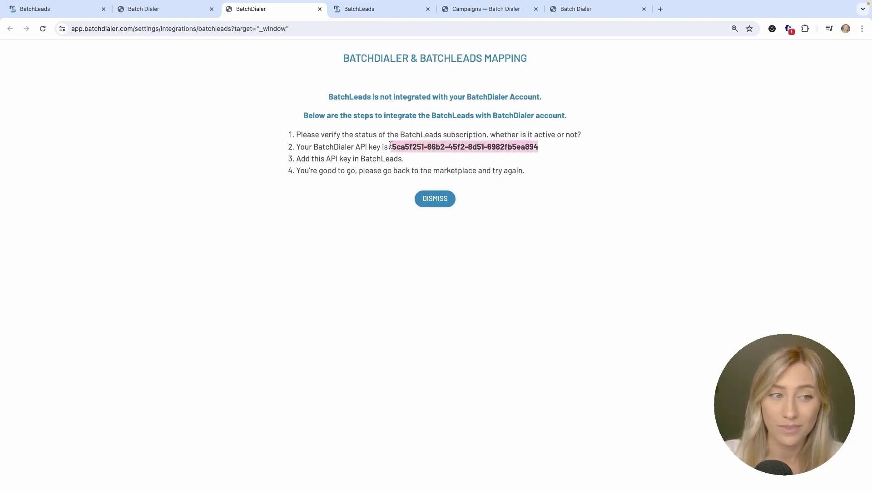
pyautogui.rightClick(415, 147)
pyautogui.click(436, 164)
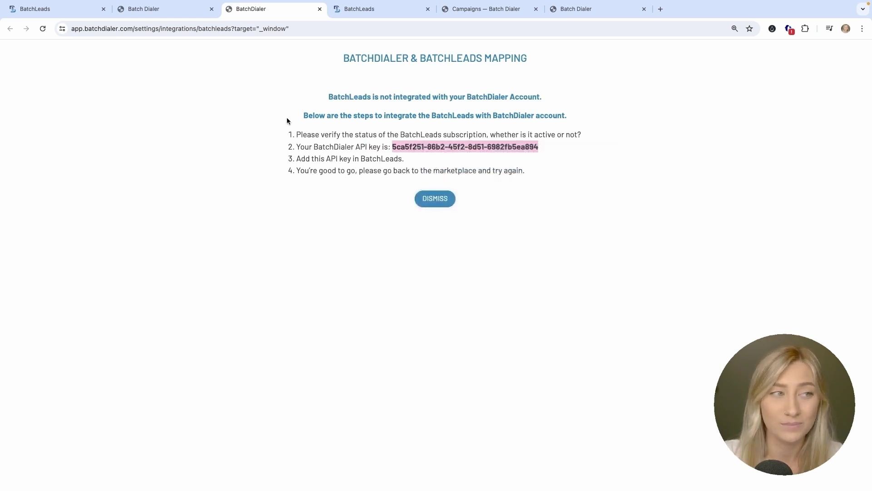
# Step: Paste the API key into the Batch Dialer API Credential field in the BatchLeads integration settings and submit it
pyautogui.click(73, 10)
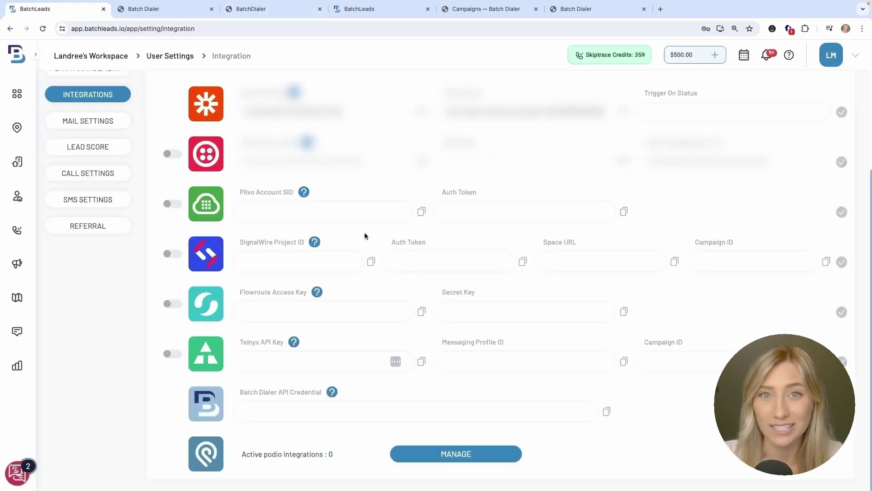
pyautogui.click(400, 410)
pyautogui.rightClick(401, 411)
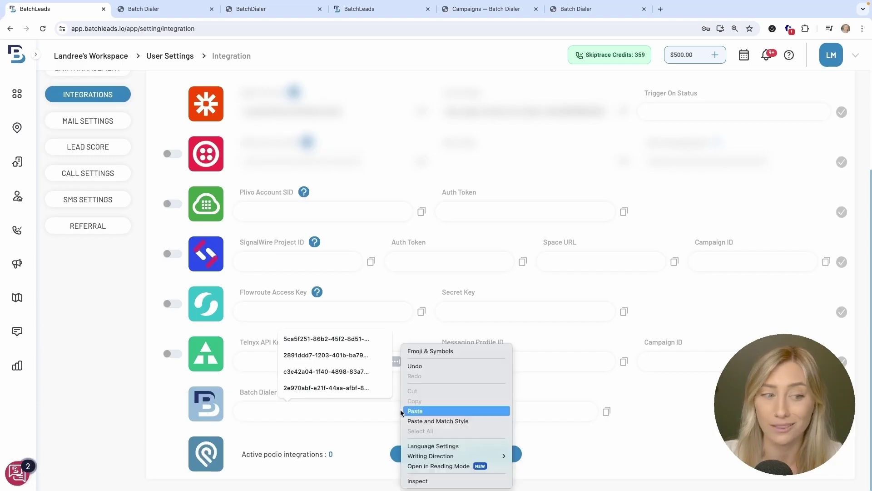
pyautogui.click(402, 411)
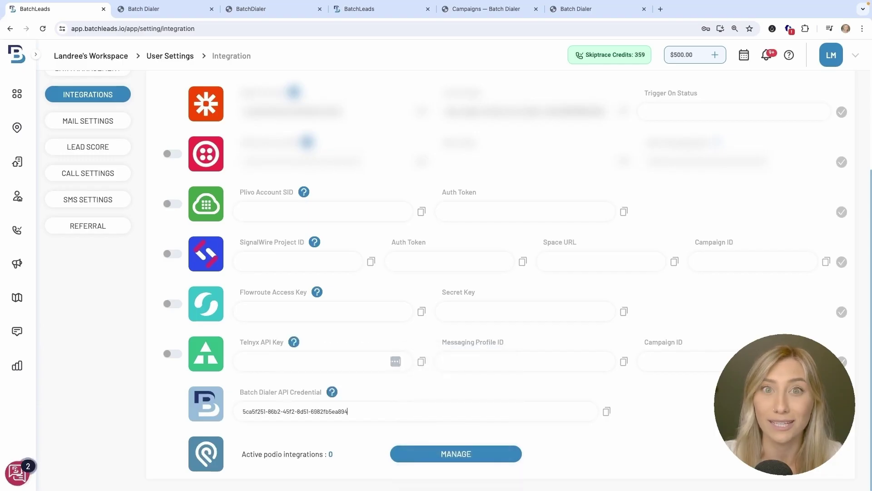
pyautogui.press('Return')
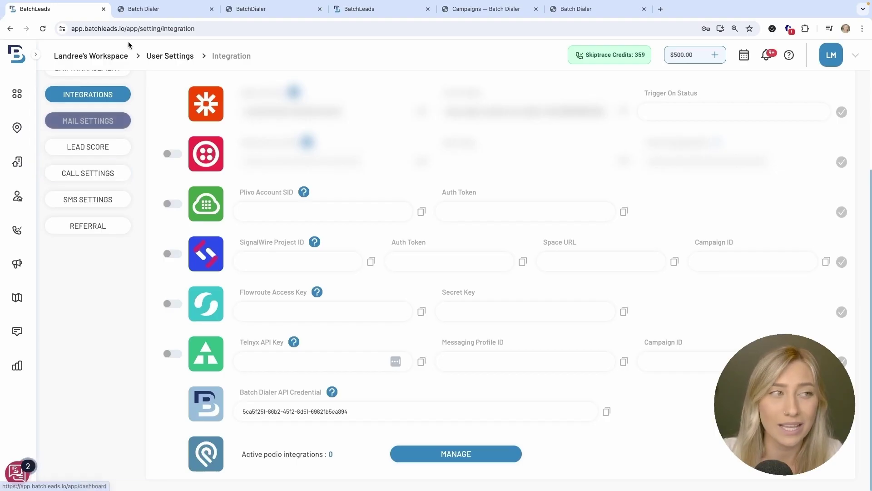
# Step: Close the old instructions page and relaunch the Batchleads Integration from the BatchDialer marketplace to open the status mapping
pyautogui.click(136, 14)
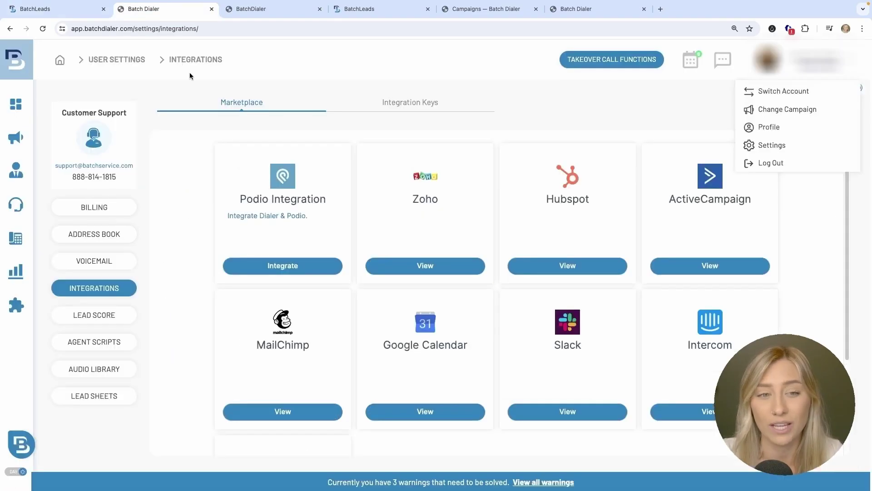
pyautogui.click(320, 9)
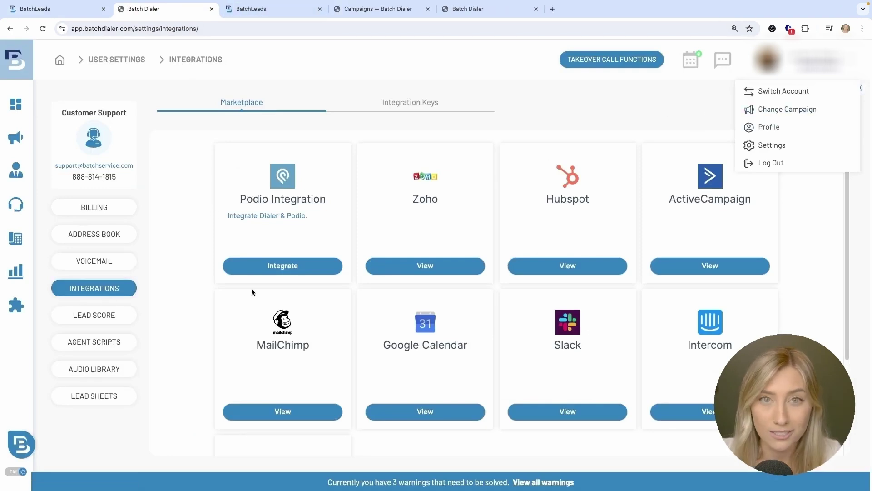
pyautogui.scroll(-3, 251, 288)
pyautogui.click(279, 425)
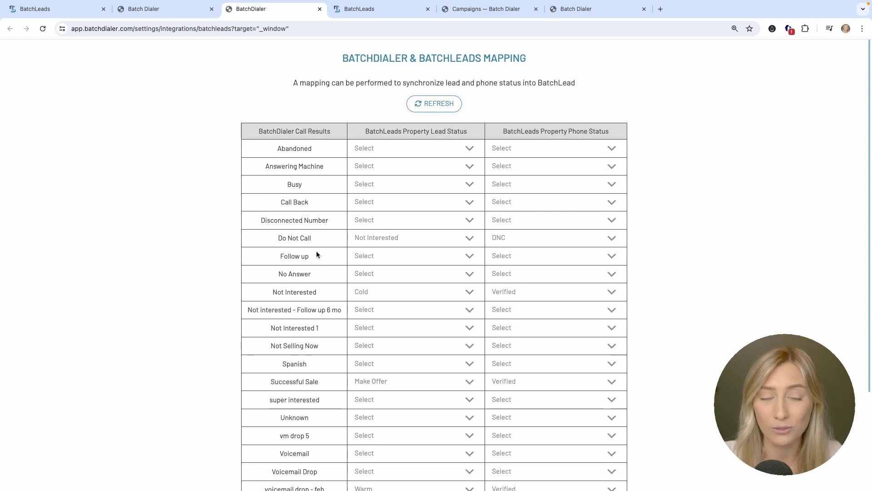
# Step: View the call results offered after a call in BatchDialer, close the marketplace page and return to the mapping table
pyautogui.click(576, 13)
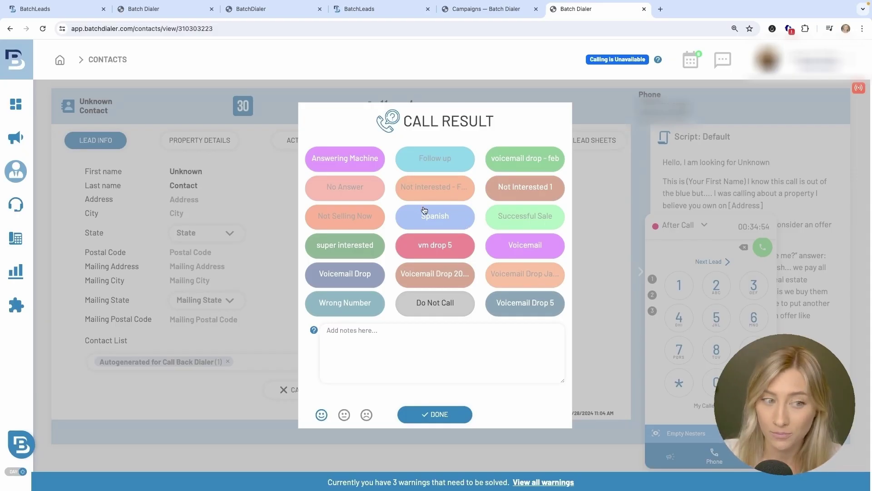
pyautogui.click(175, 17)
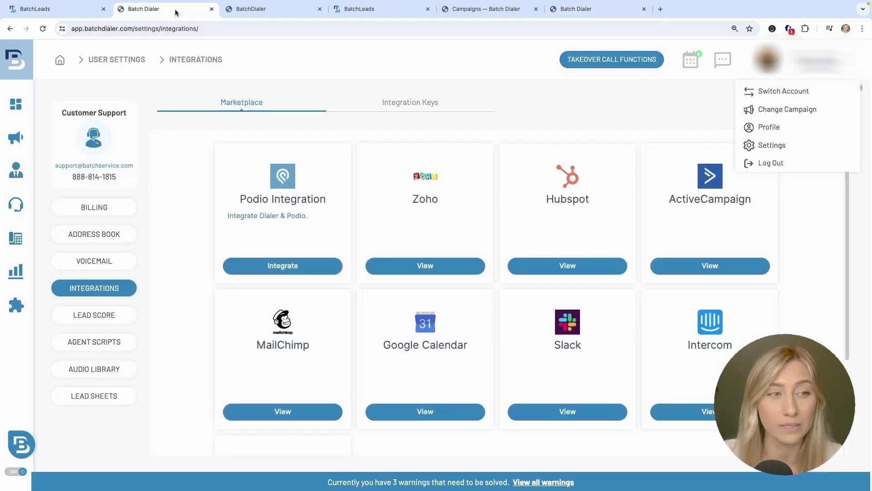
pyautogui.click(213, 11)
pyautogui.click(187, 9)
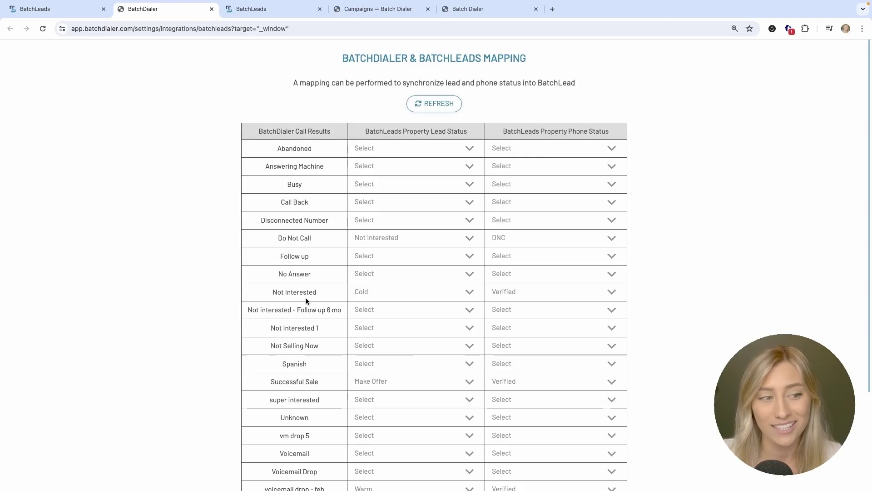
# Step: Compare the Do Not Call row of the mapping table with the matching option in the Call Result dialog
pyautogui.moveTo(276, 237); pyautogui.dragTo(317, 241)
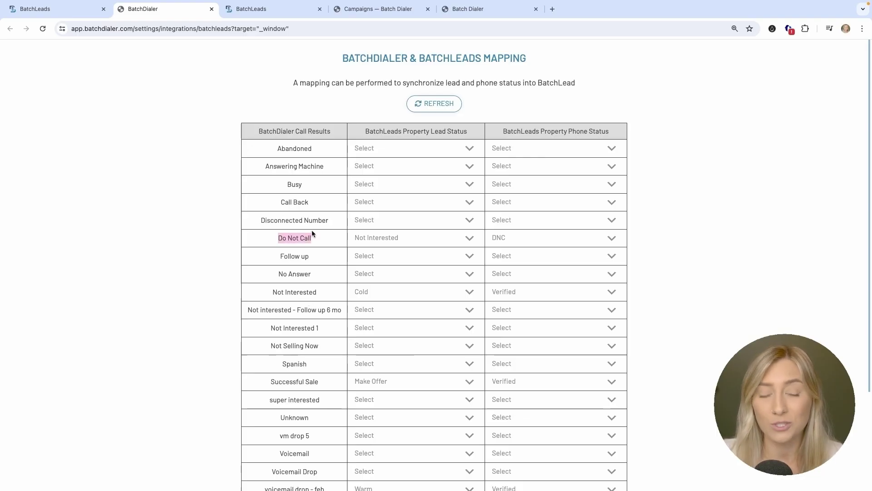
pyautogui.click(471, 10)
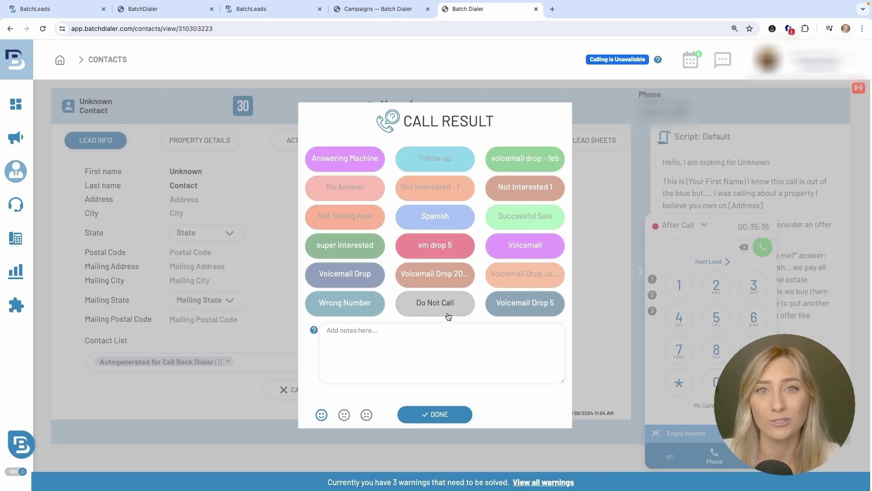
pyautogui.click(172, 11)
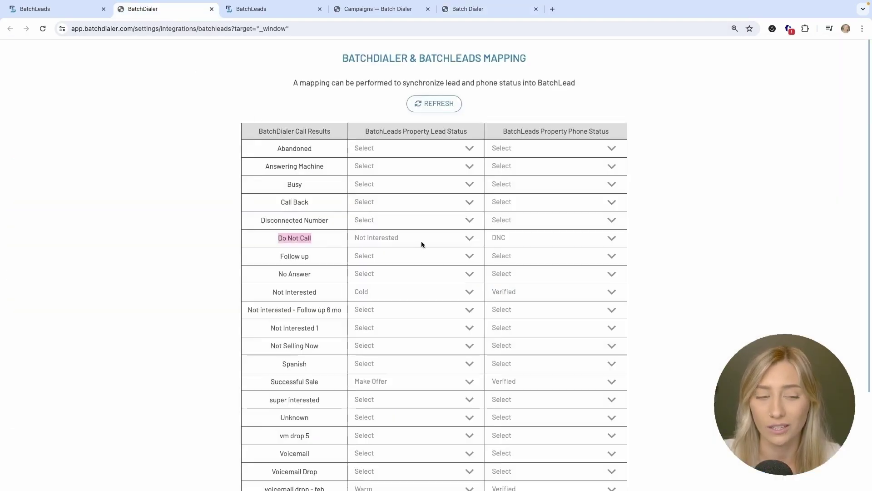
# Step: Examine the property lead status and property phone status choices available for the Do Not Call result in the mapping table
pyautogui.moveTo(405, 131); pyautogui.dragTo(467, 131)
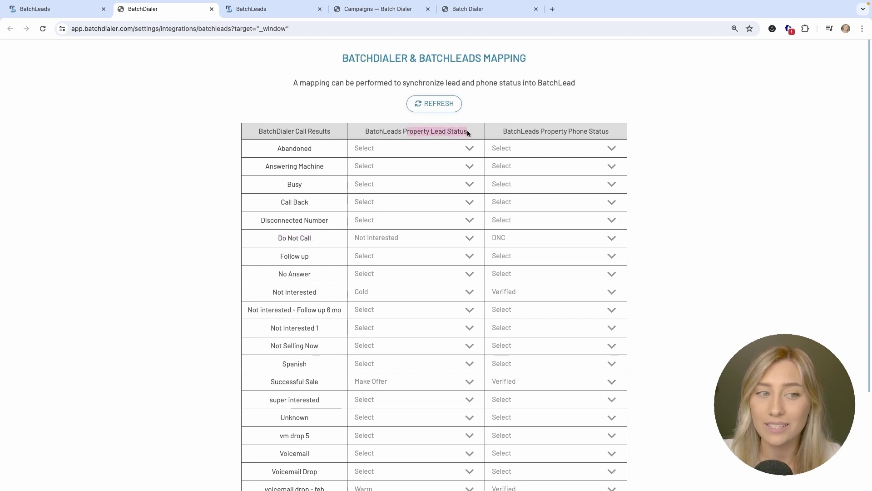
pyautogui.moveTo(540, 131); pyautogui.dragTo(609, 130)
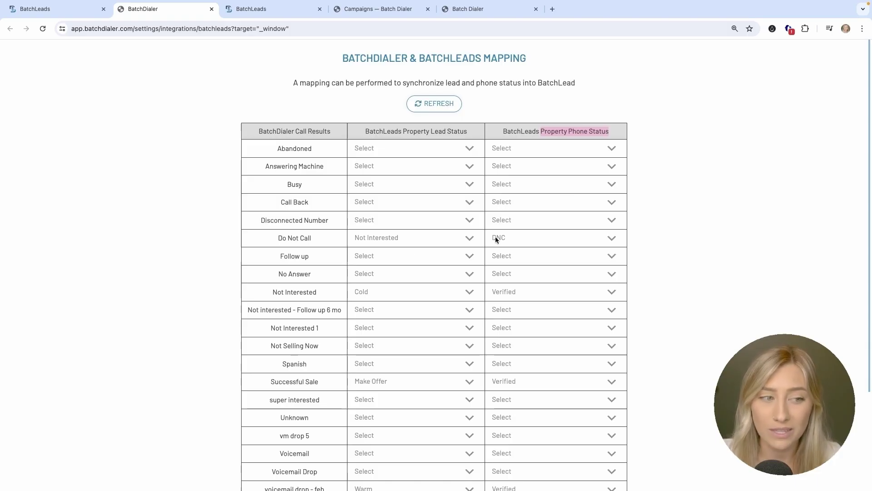
pyautogui.click(367, 240)
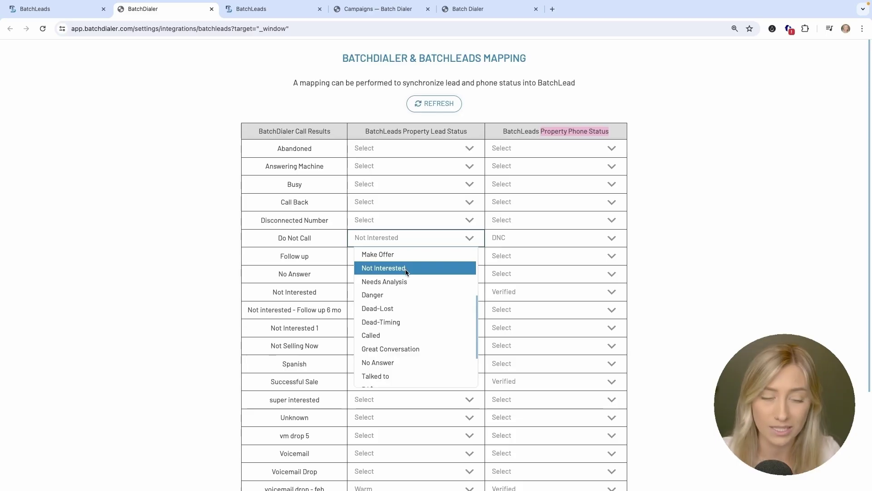
pyautogui.click(441, 236)
pyautogui.click(522, 236)
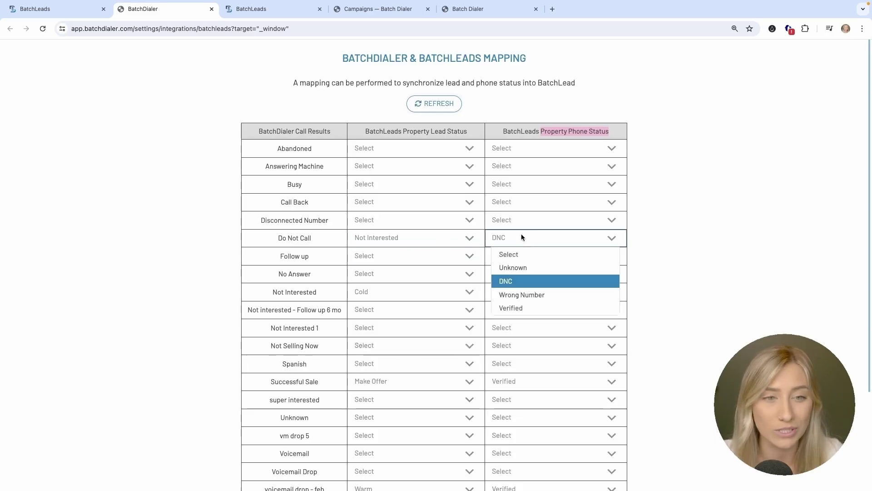
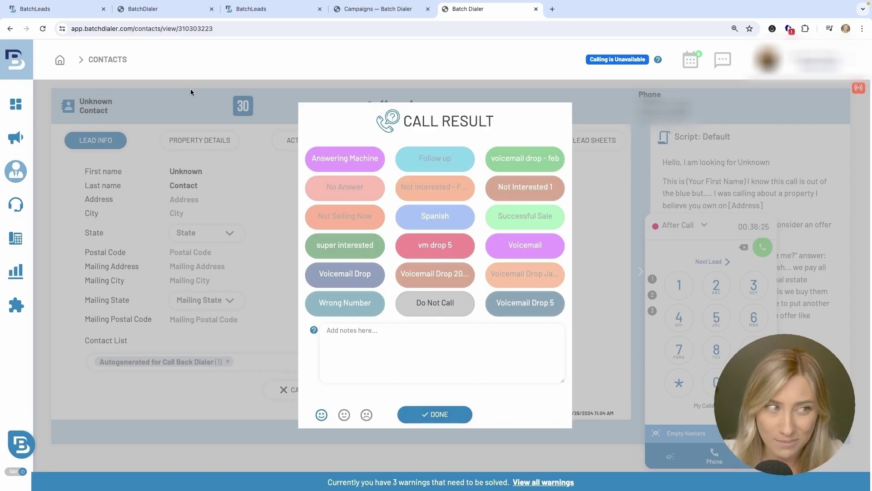
# Step: Open the second property from My Lists in BatchLeads and check its lead status options and phone status marks
pyautogui.click(72, 10)
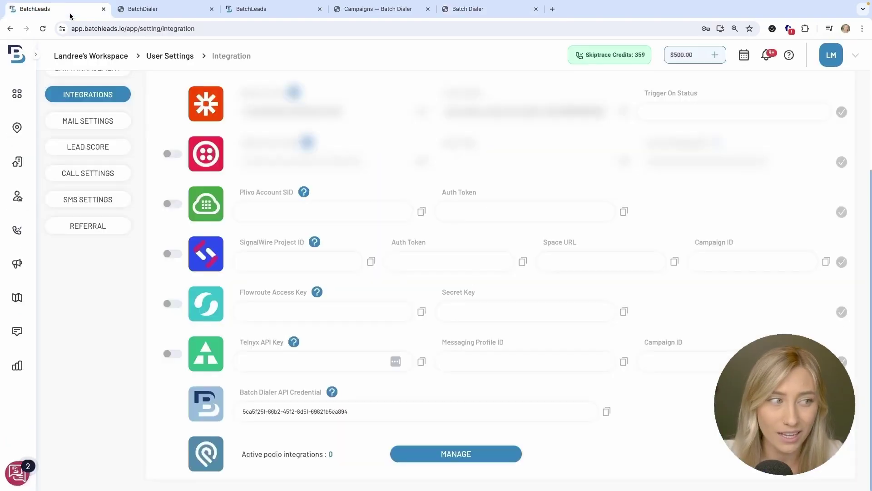
pyautogui.click(18, 161)
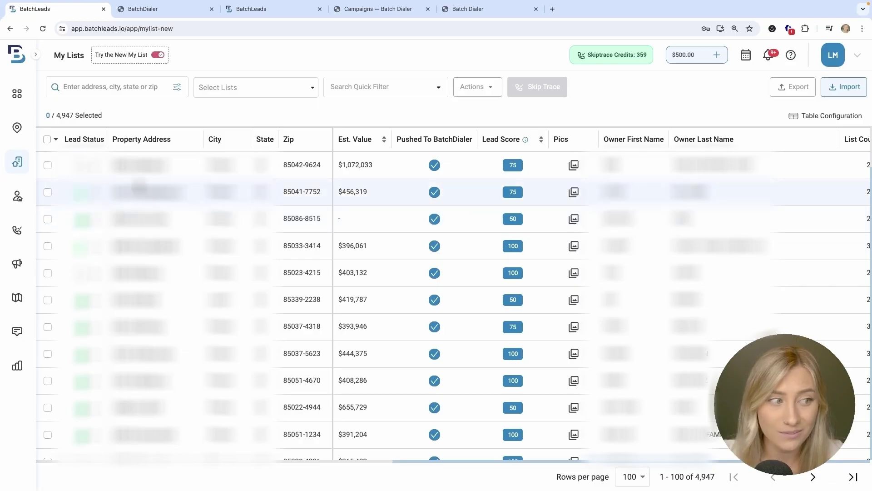
pyautogui.click(141, 192)
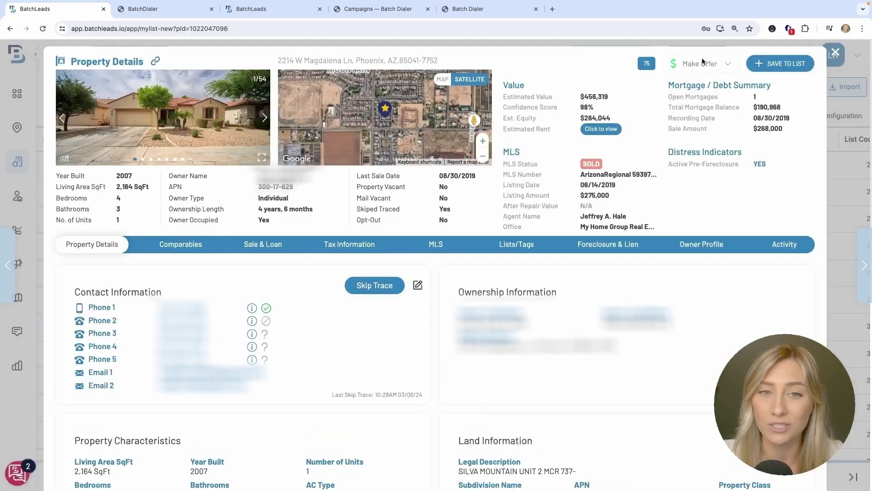
pyautogui.click(716, 69)
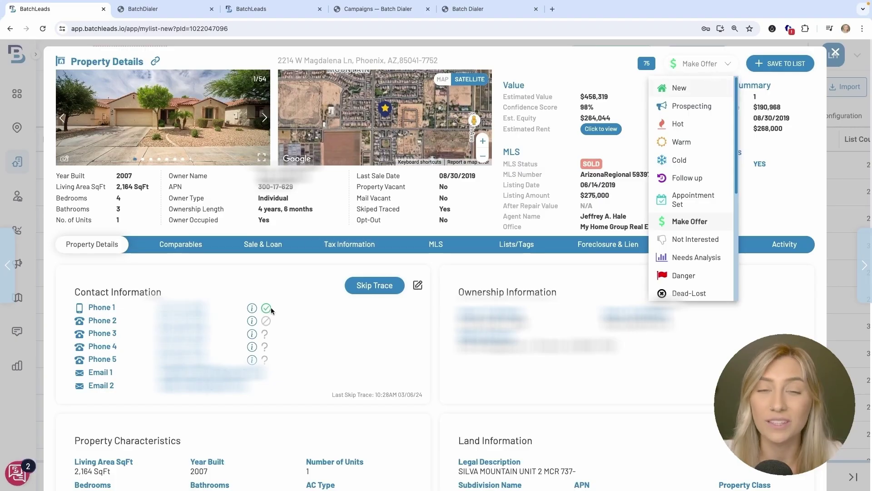
pyautogui.moveTo(267, 322)
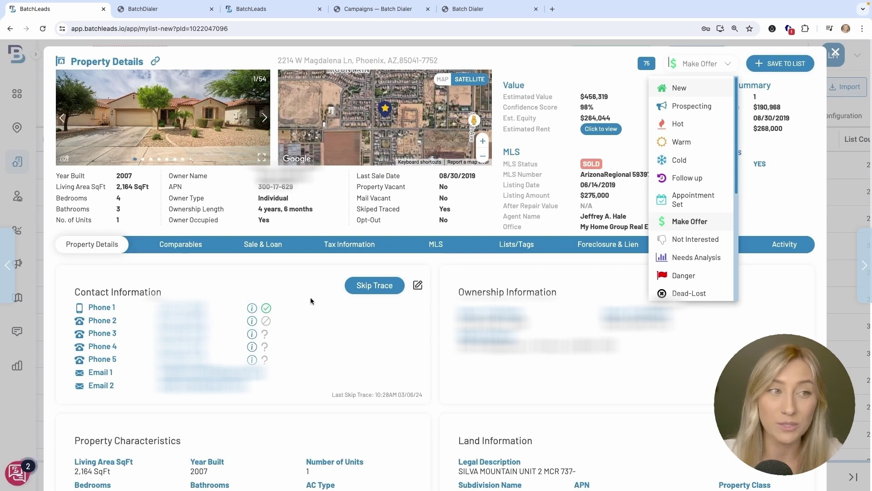
# Step: Recheck the Do Not Call mapping, set the property's lead status to Not Interested in BatchLeads, and close its details
pyautogui.click(143, 8)
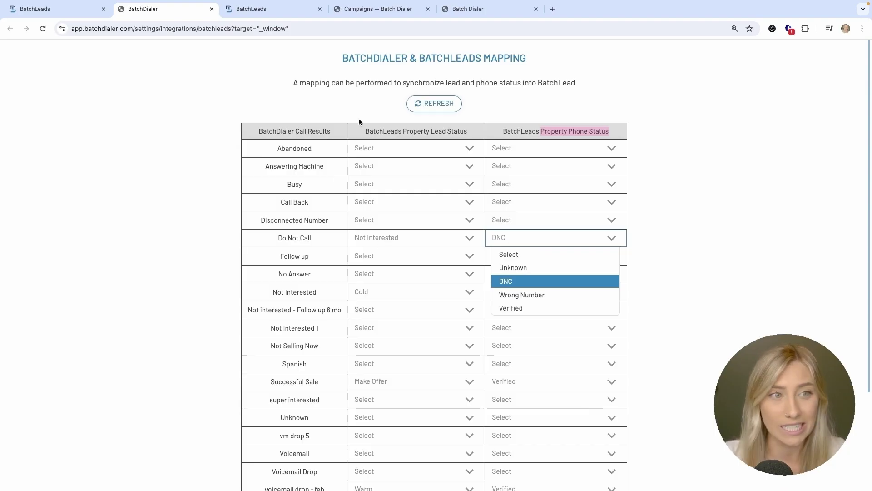
pyautogui.click(50, 10)
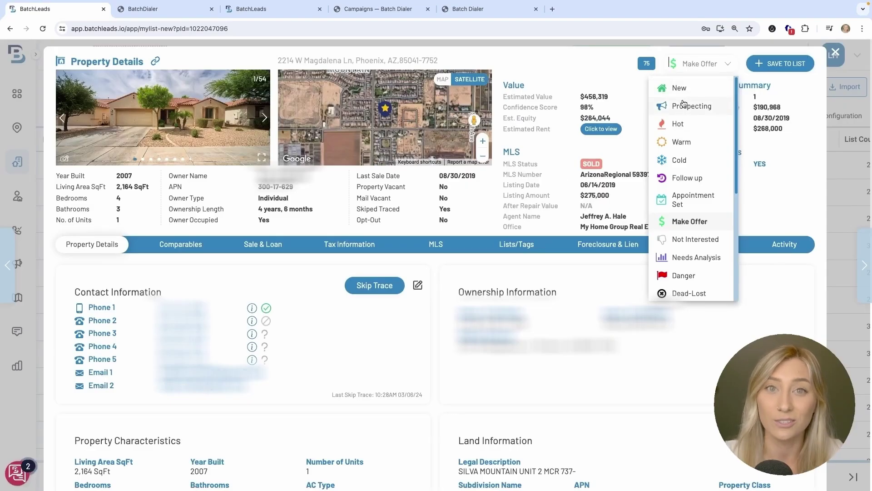
pyautogui.click(688, 240)
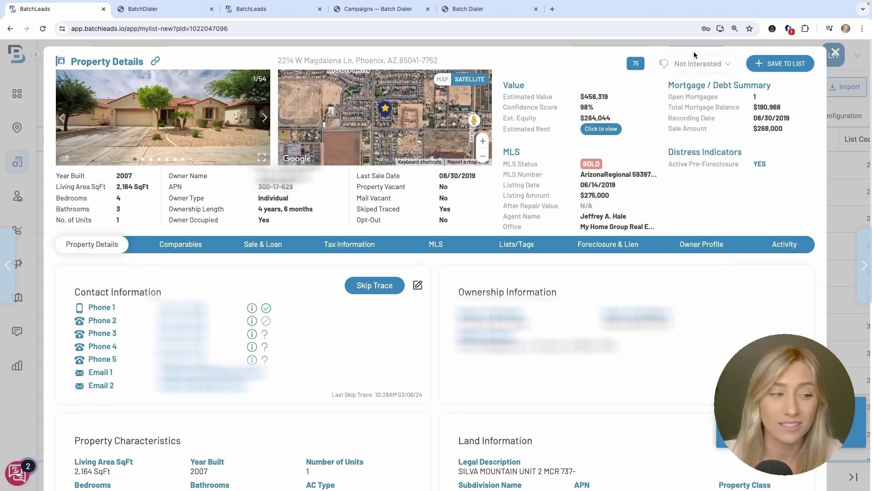
pyautogui.moveTo(269, 321)
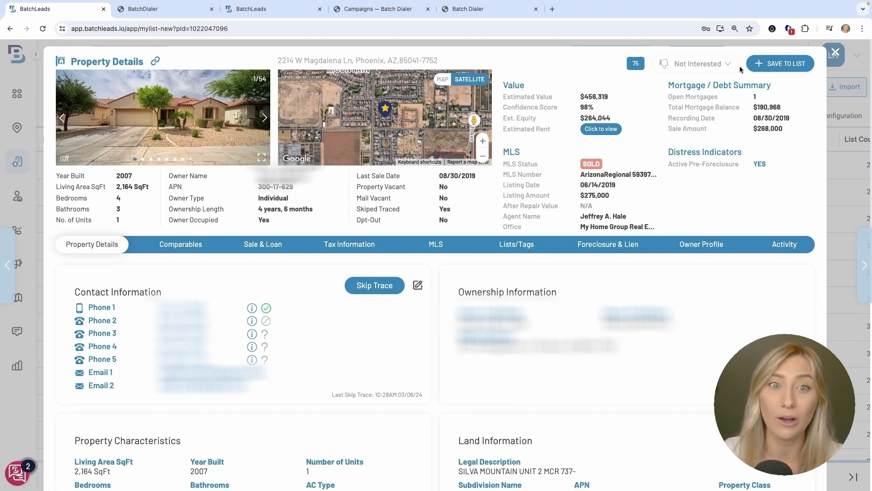
pyautogui.click(836, 52)
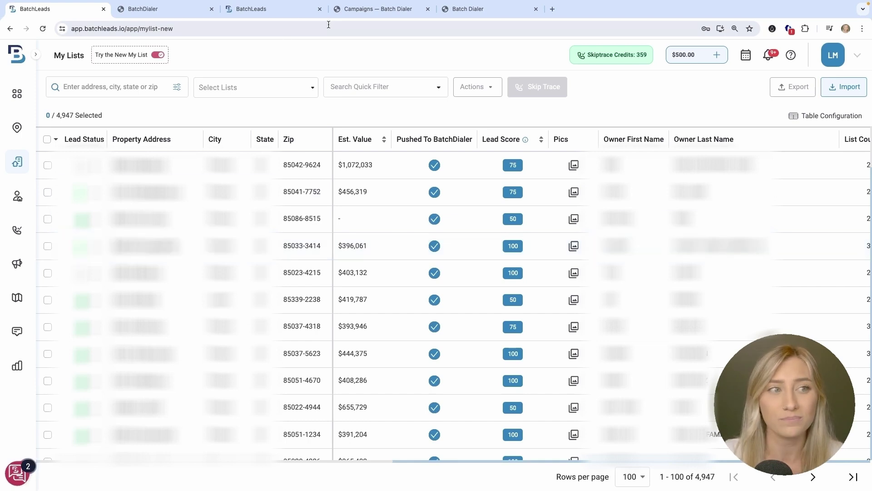
# Step: Review the property lead status and phone status choices for Do Not Call in the BatchDialer mapping table
pyautogui.click(172, 9)
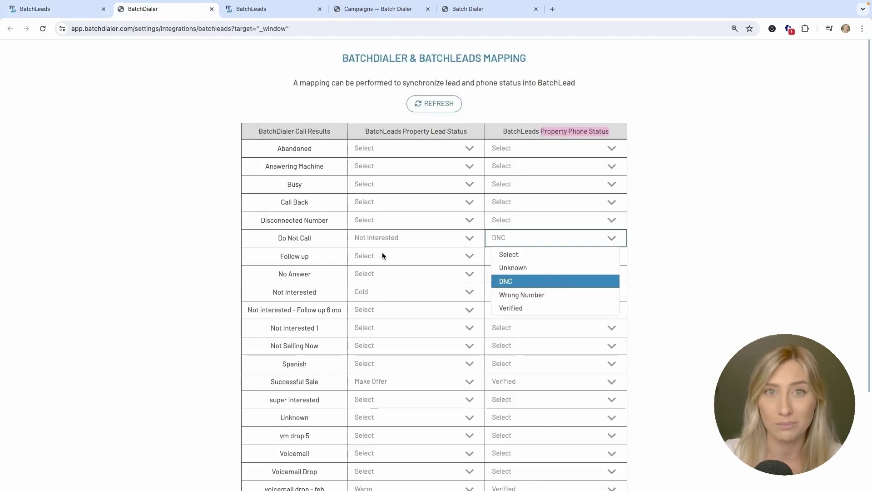
pyautogui.scroll(-1, 322, 335)
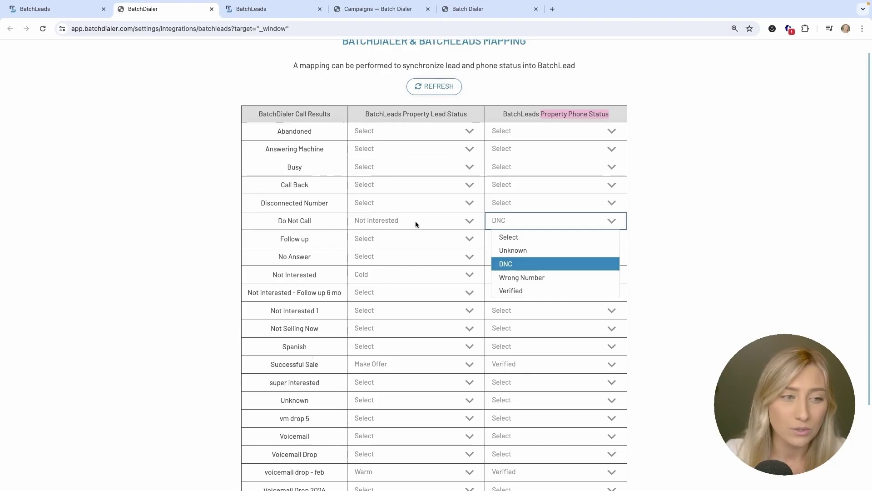
pyautogui.click(439, 225)
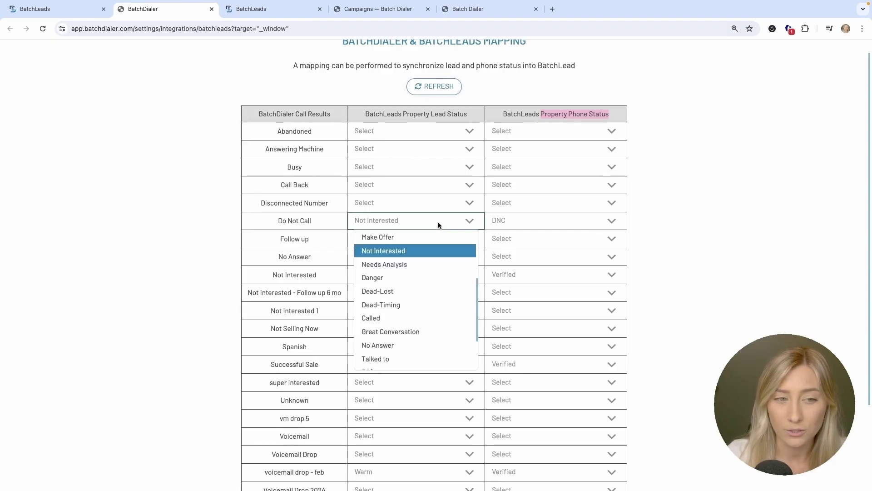
pyautogui.click(527, 220)
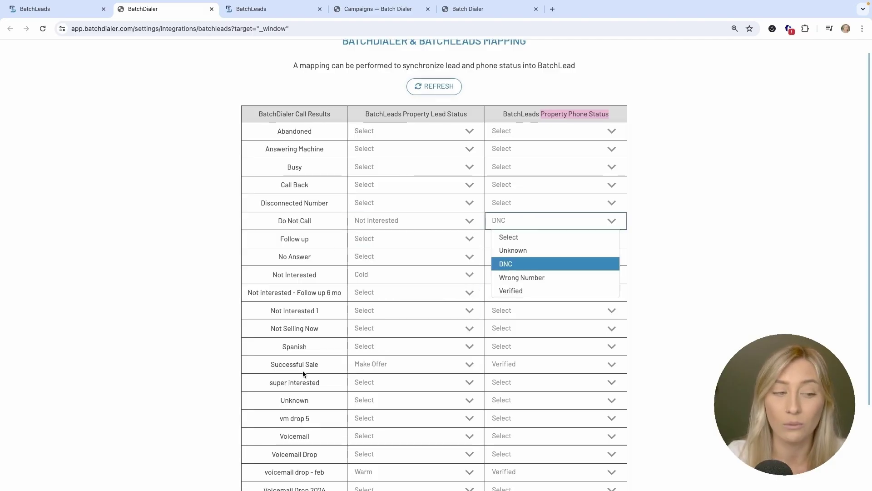
# Step: Choose Successful Sale in the contact's Call Result dialog and return to the mapping table
pyautogui.click(468, 8)
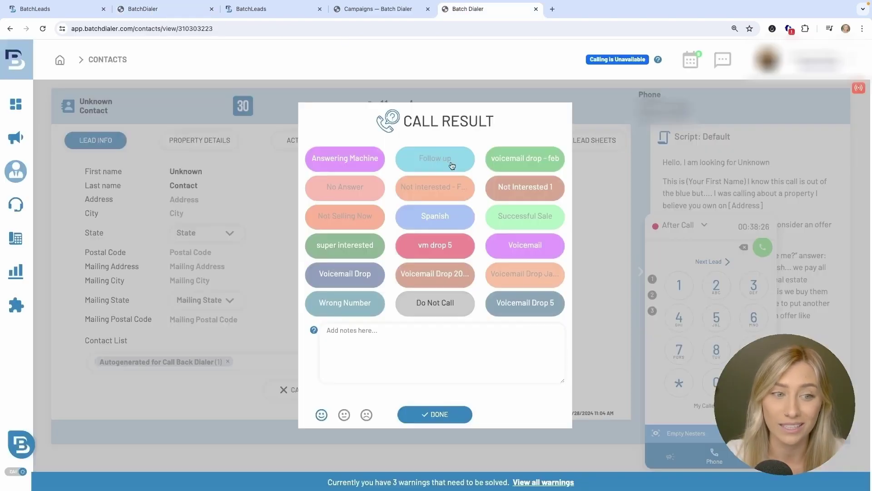
pyautogui.click(504, 216)
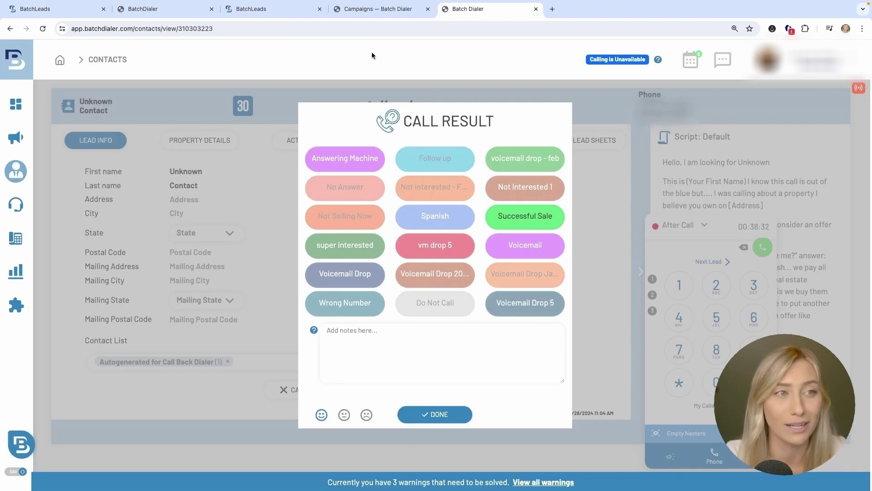
pyautogui.click(173, 11)
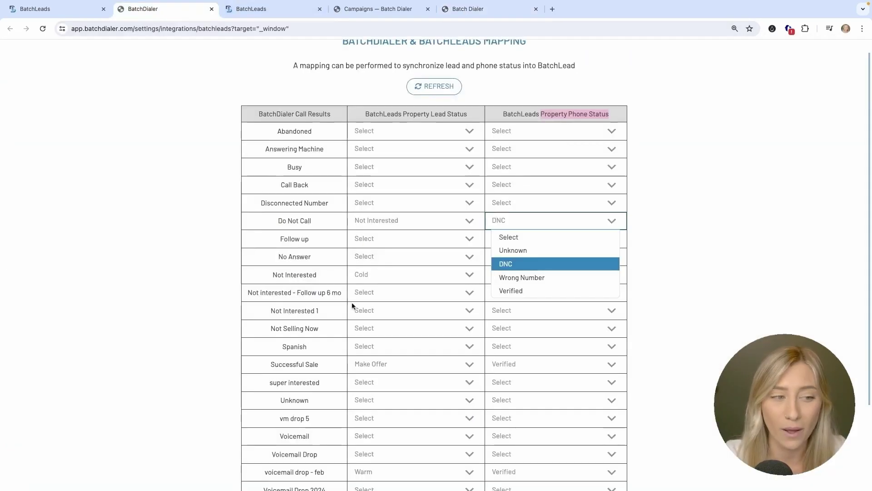
# Step: Map the Successful Sale call result to the Hot property lead status and check its phone status choices
pyautogui.click(373, 366)
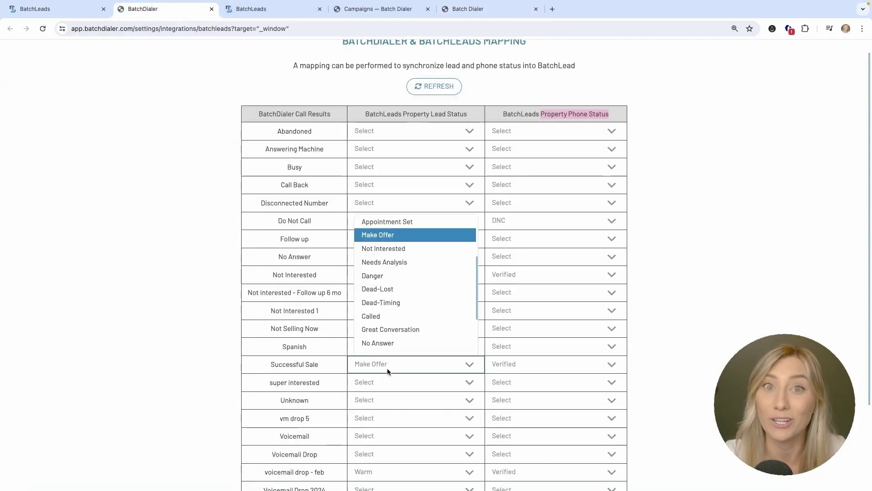
pyautogui.scroll(3, 386, 262)
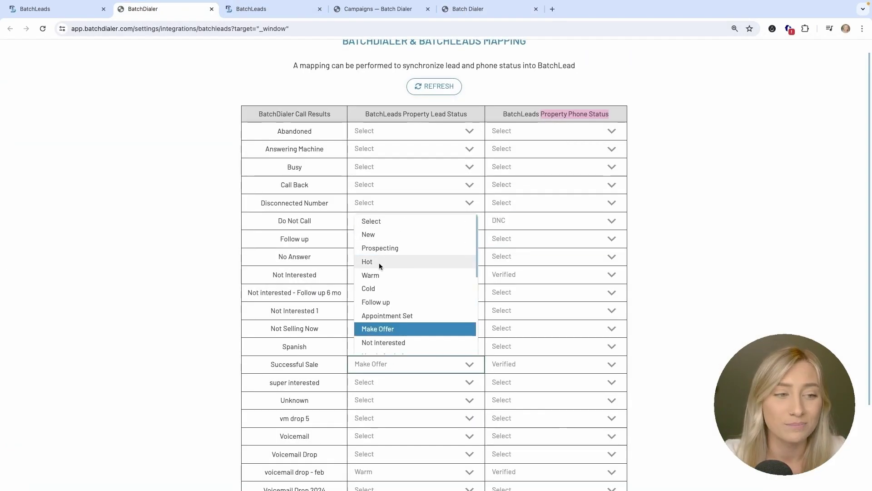
pyautogui.click(367, 262)
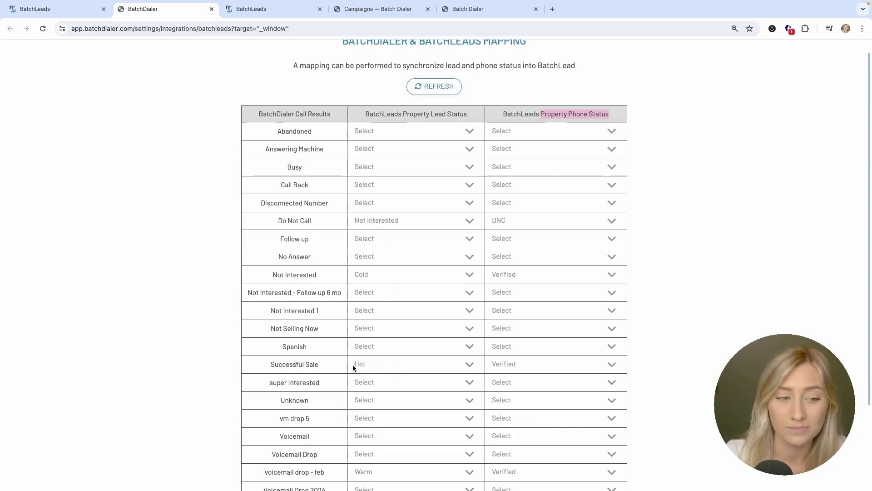
pyautogui.click(535, 363)
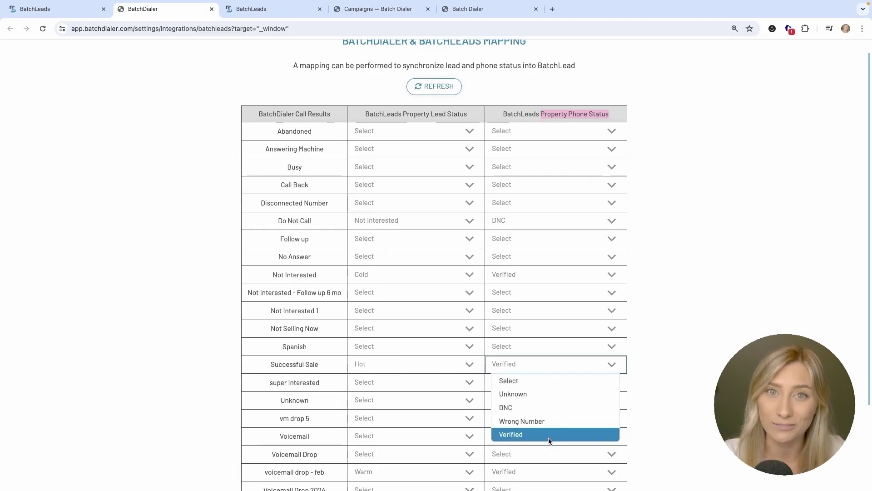
# Step: Check the property's lead and phone statuses in BatchLeads, and examine the Wrong Number row's phone status choices in the mapping table
pyautogui.click(62, 7)
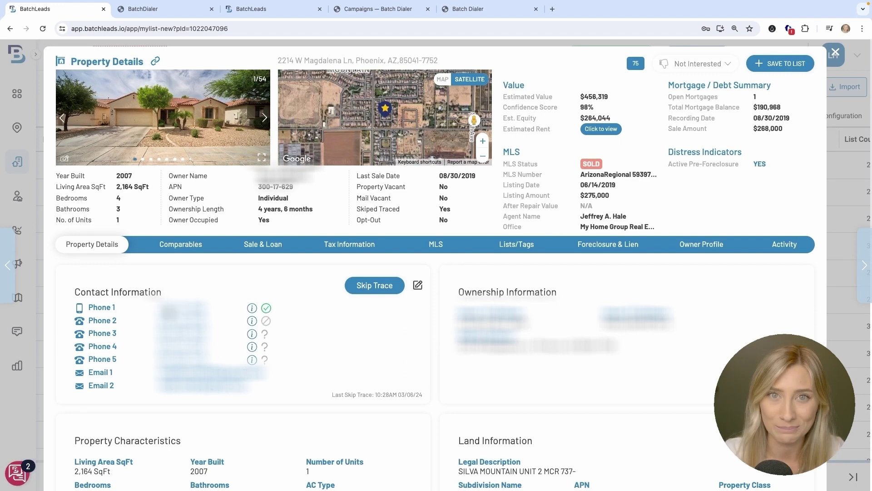
pyautogui.click(154, 9)
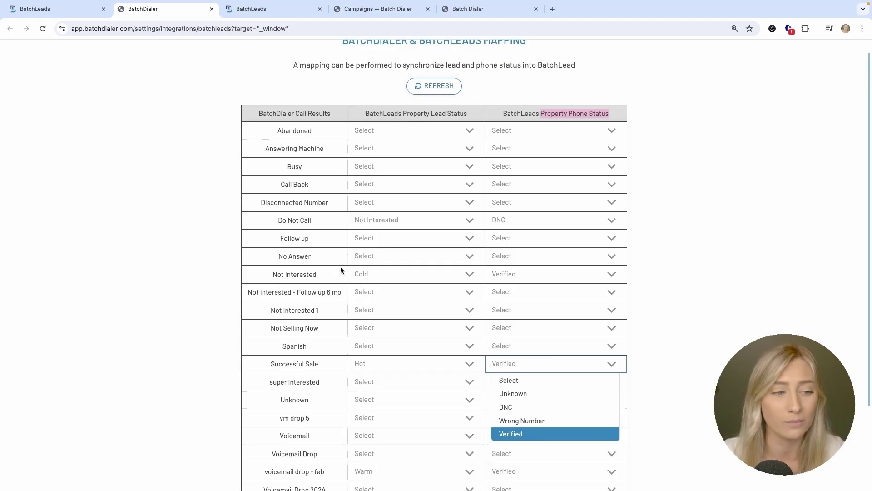
pyautogui.scroll(-1, 319, 335)
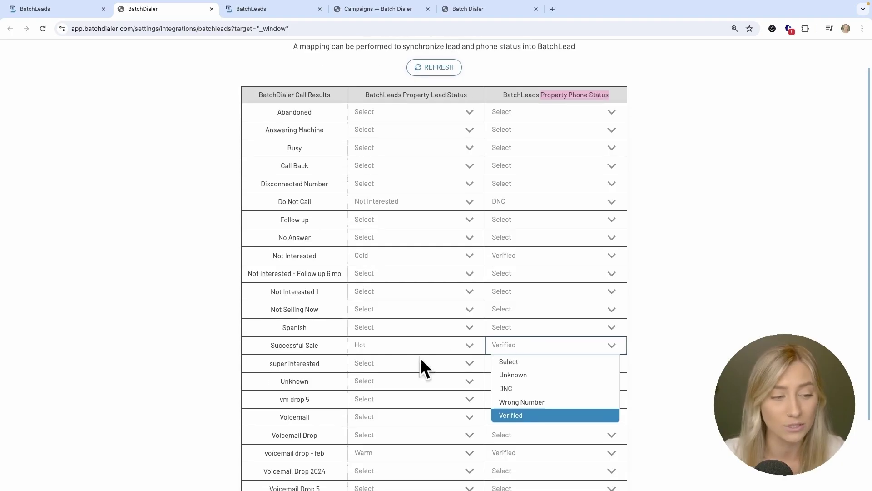
pyautogui.scroll(1, 391, 394)
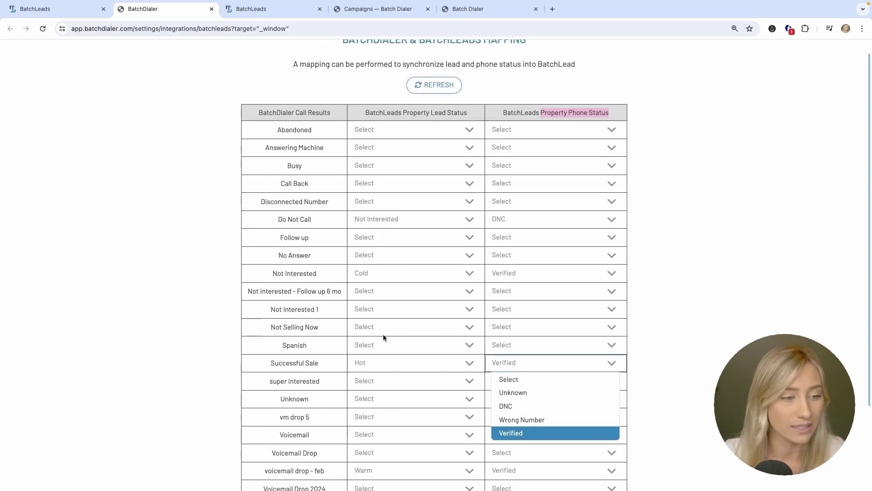
pyautogui.scroll(-6, 377, 363)
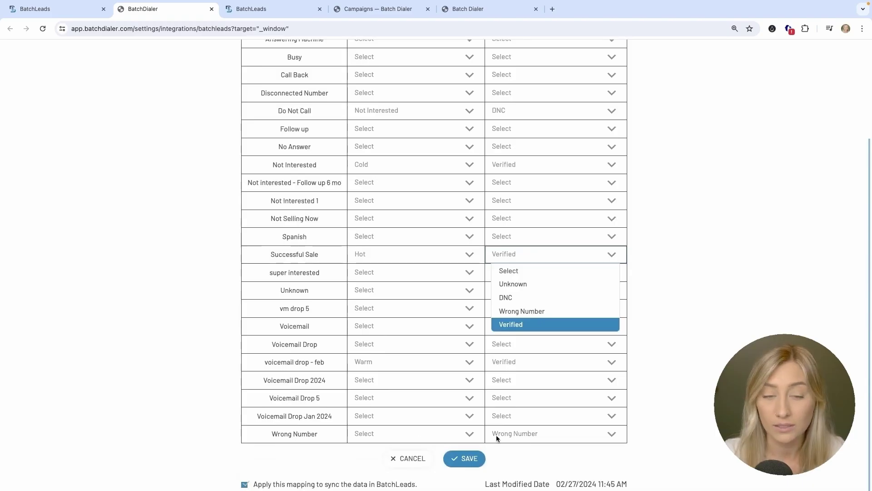
pyautogui.click(520, 435)
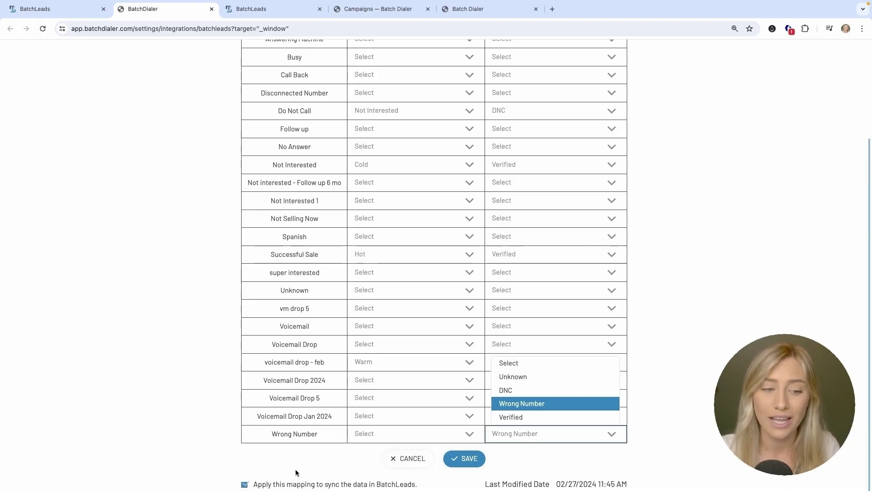
# Step: Save the BatchDialer and BatchLeads mapping and close the mapping page
pyautogui.click(467, 459)
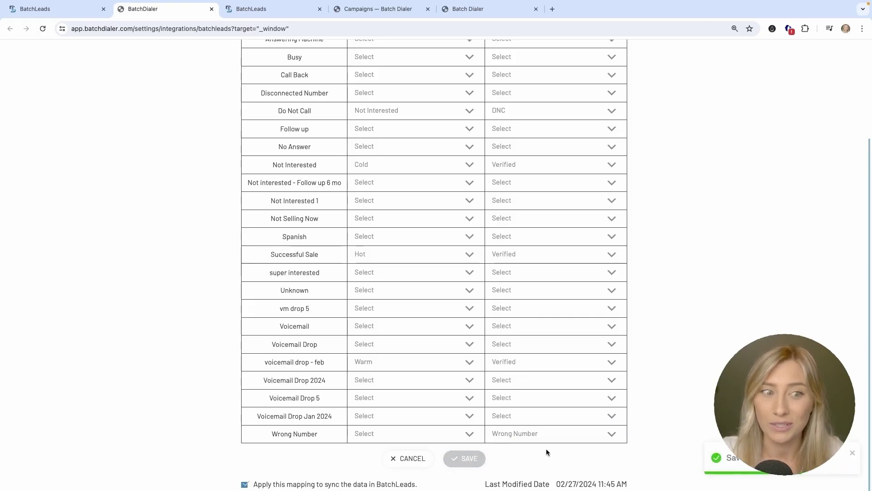
pyautogui.scroll(3, 546, 448)
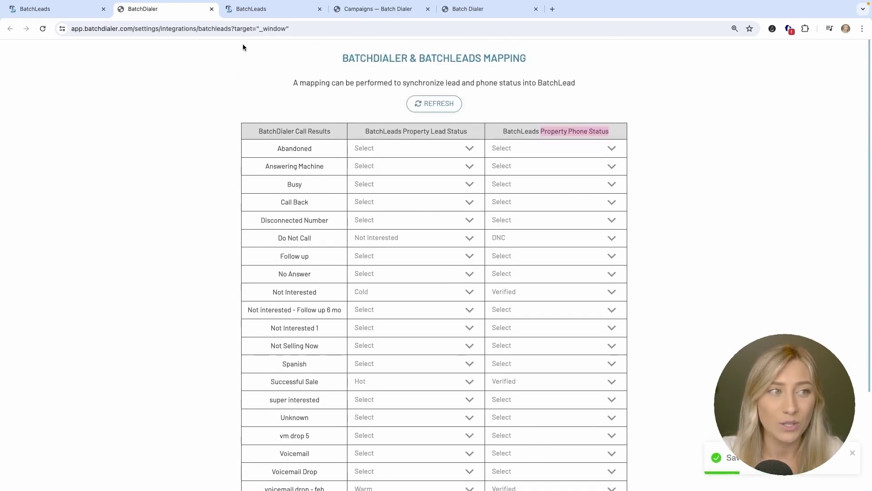
pyautogui.click(212, 9)
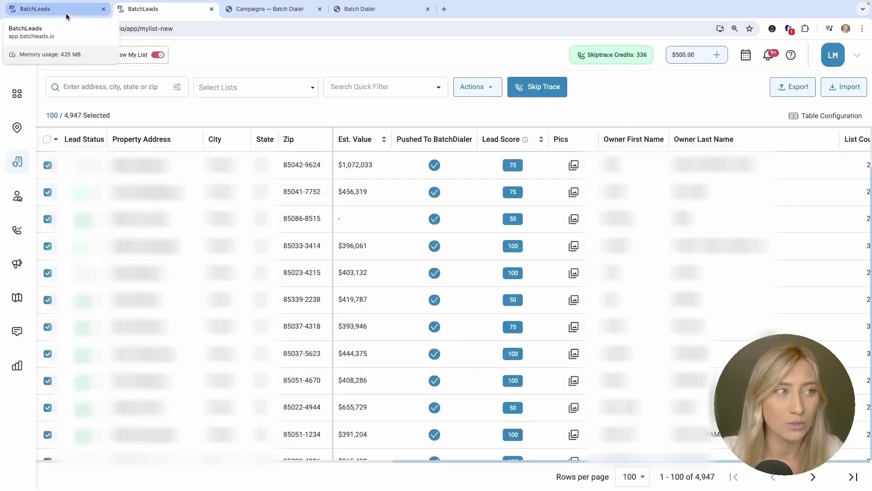
# Step: Start a new campaign from the BatchDialer Campaigns page and choose Preview Dialer as its dialing mode
pyautogui.click(250, 10)
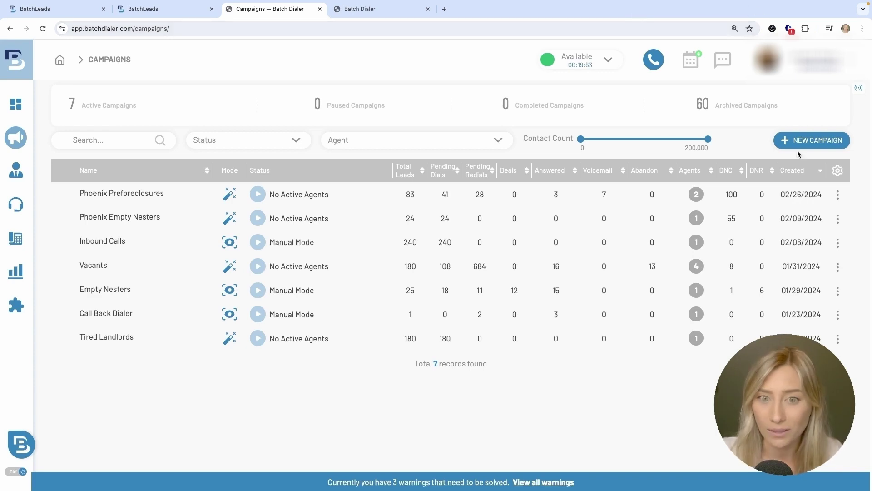
pyautogui.moveTo(22, 146)
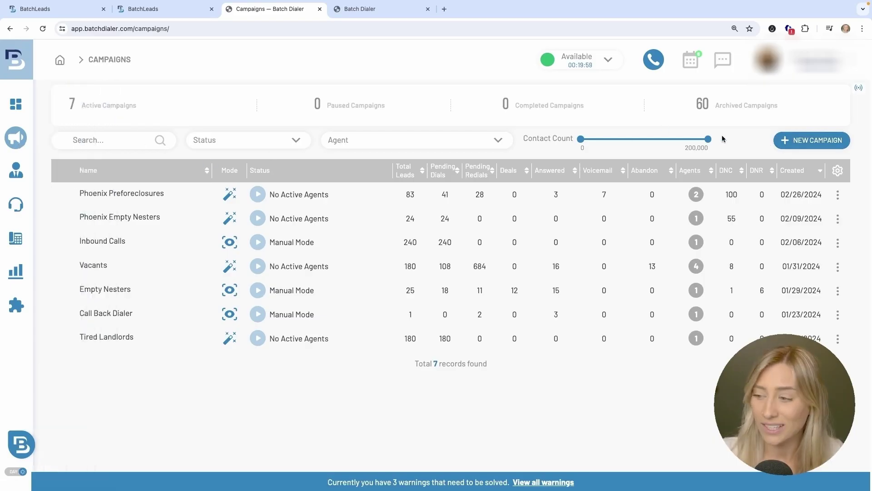
pyautogui.click(823, 140)
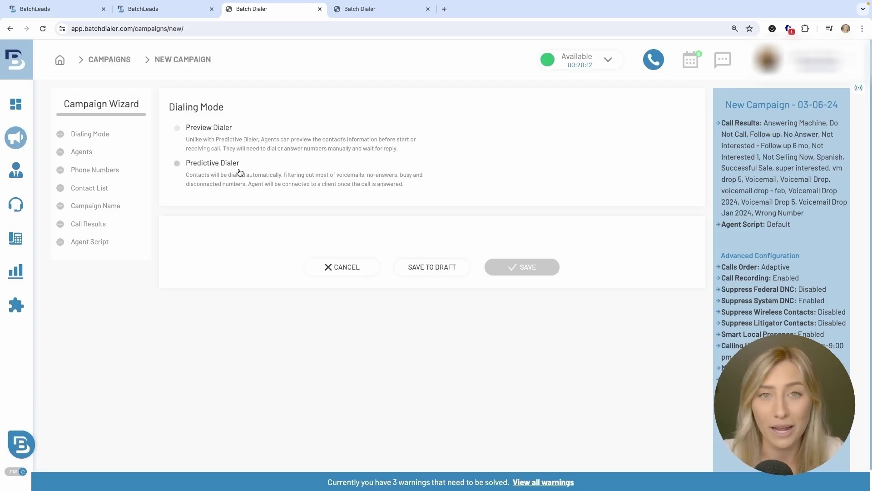
pyautogui.click(207, 134)
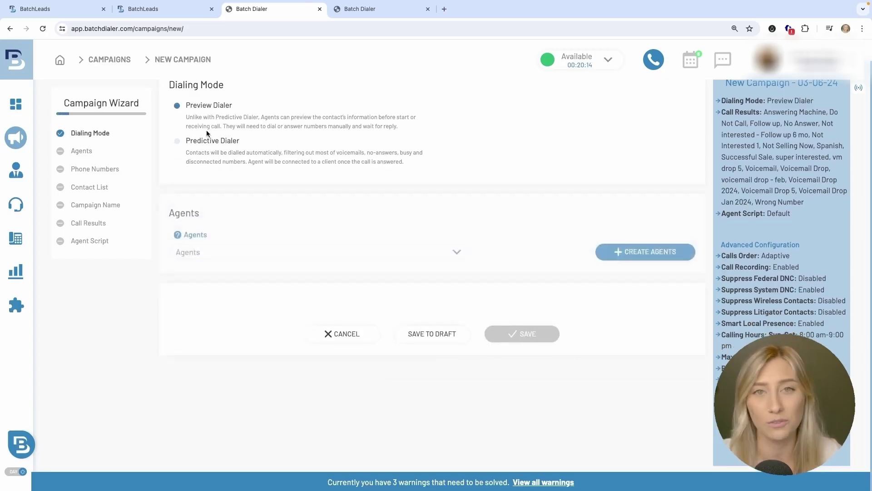
# Step: Assign the fourth agent in the list to the new campaign
pyautogui.click(238, 252)
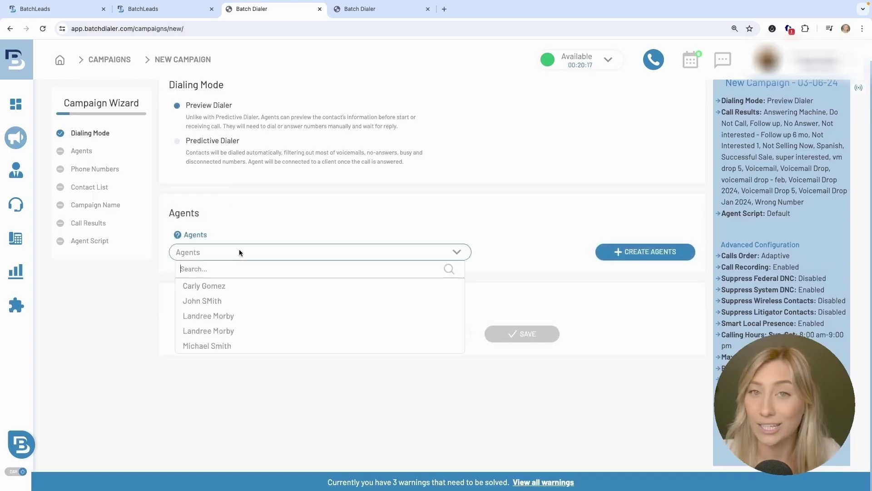
pyautogui.click(241, 330)
pyautogui.click(291, 233)
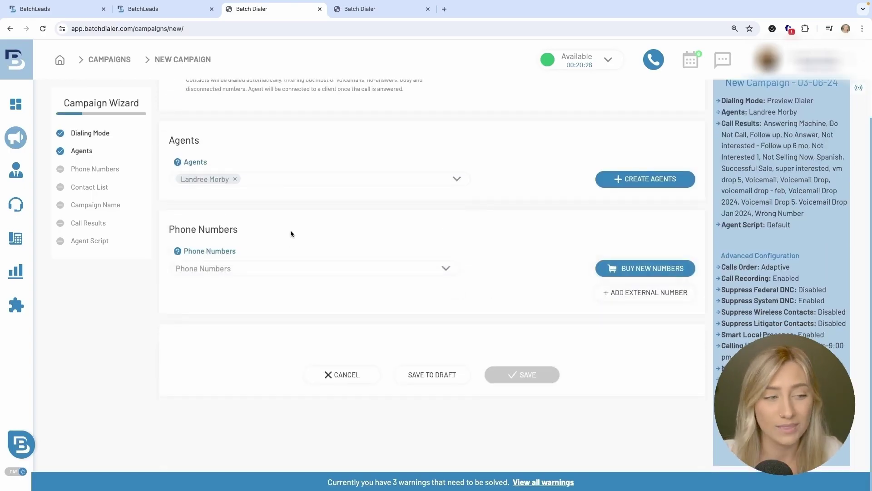
# Step: Assign the Arizona Numbers group as the campaign's phone numbers
pyautogui.click(289, 268)
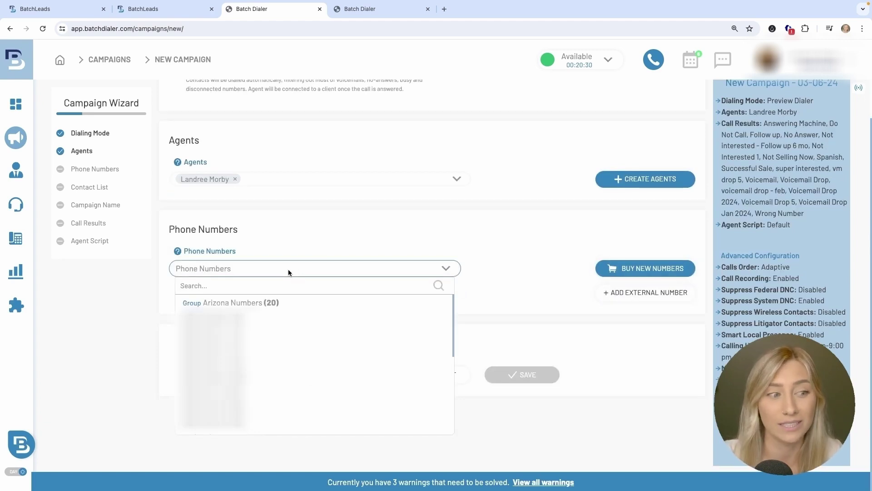
pyautogui.click(291, 303)
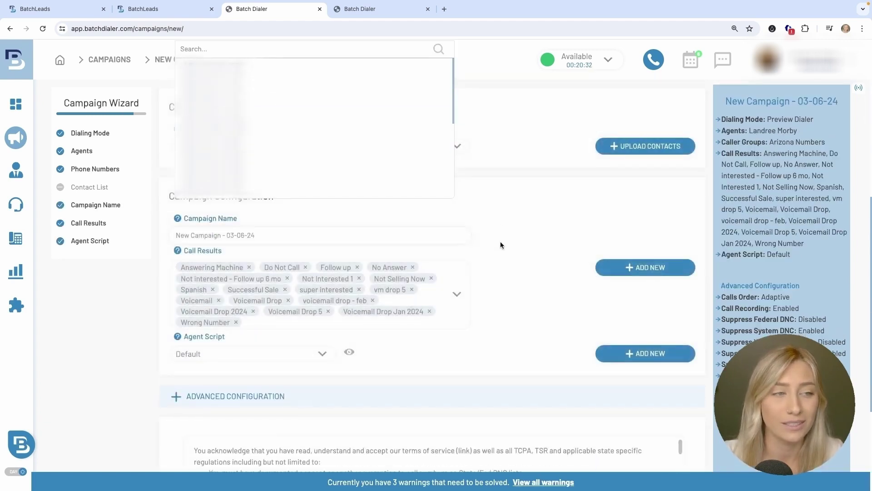
pyautogui.scroll(4, 400, 203)
# Step: Name the new campaign "Preforeclosures AZ"
pyautogui.scroll(-2, 421, 223)
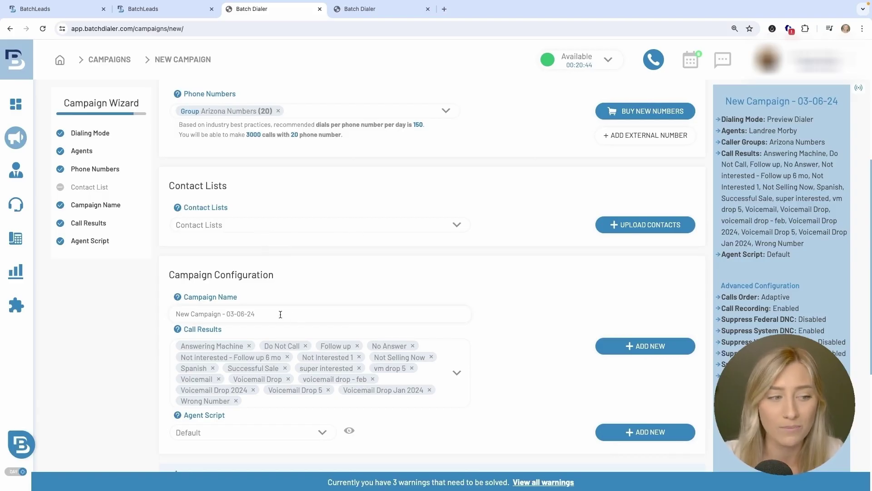
pyautogui.moveTo(279, 315); pyautogui.dragTo(160, 316)
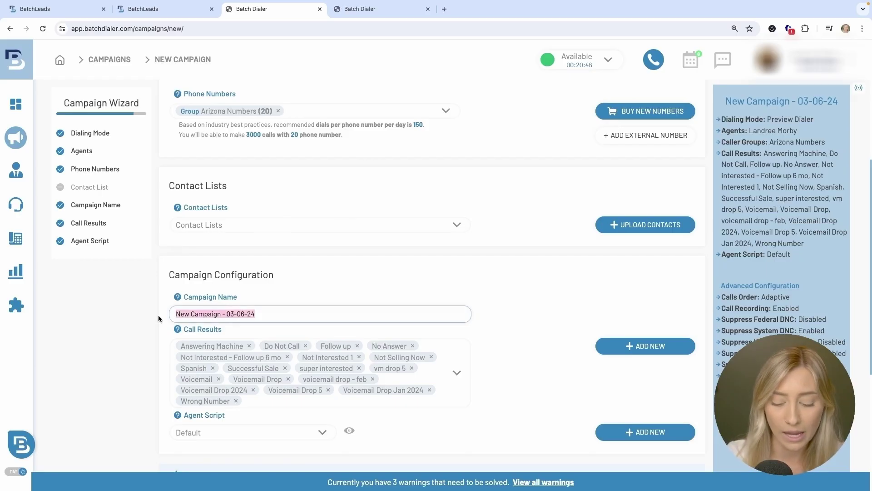
pyautogui.write('Preforclosure AZ')
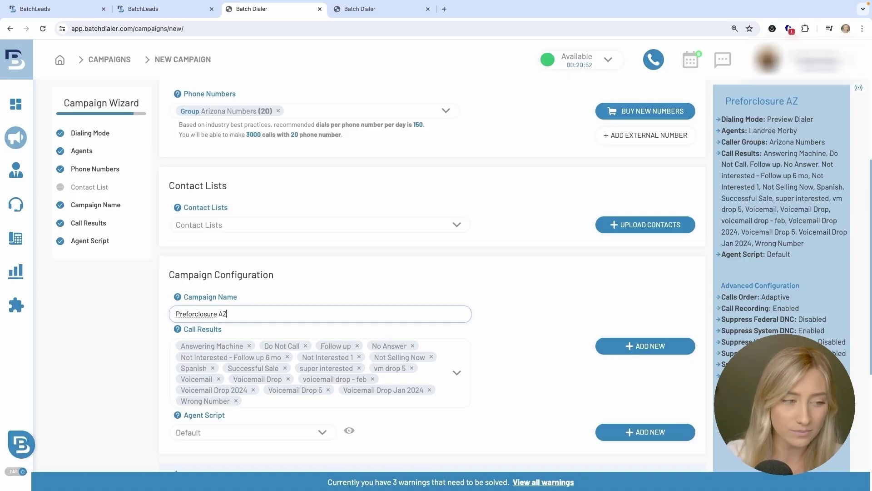
pyautogui.press('Left')
pyautogui.press('Left')
pyautogui.press('Left')
pyautogui.write('s')
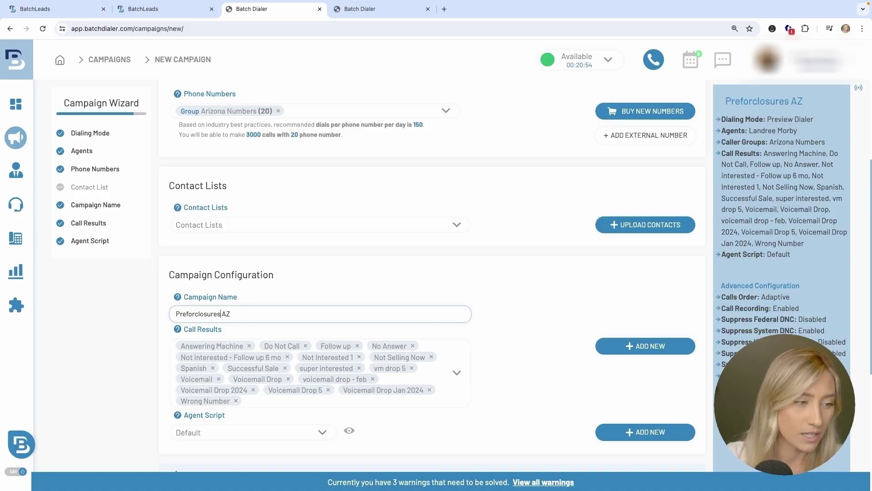
pyautogui.click(195, 314)
pyautogui.write('e')
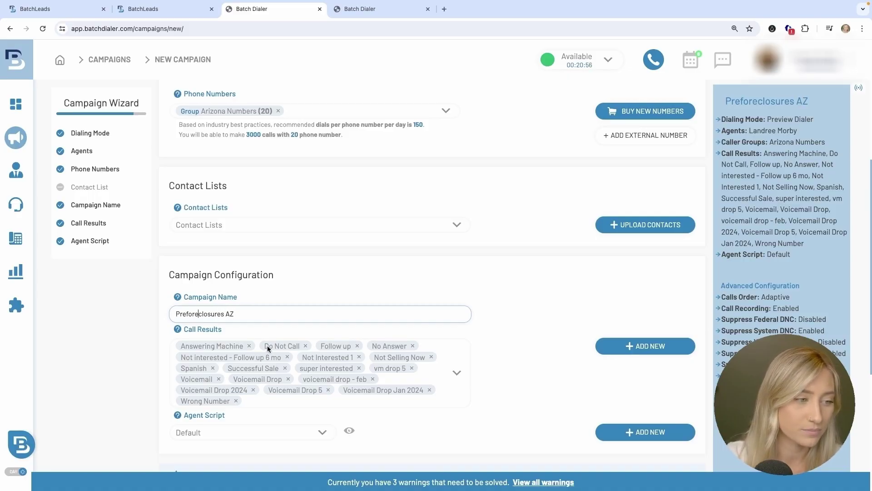
# Step: Compare the campaign's call results with the Call Result options shown on the other BatchDialer page
pyautogui.click(268, 346)
pyautogui.click(481, 315)
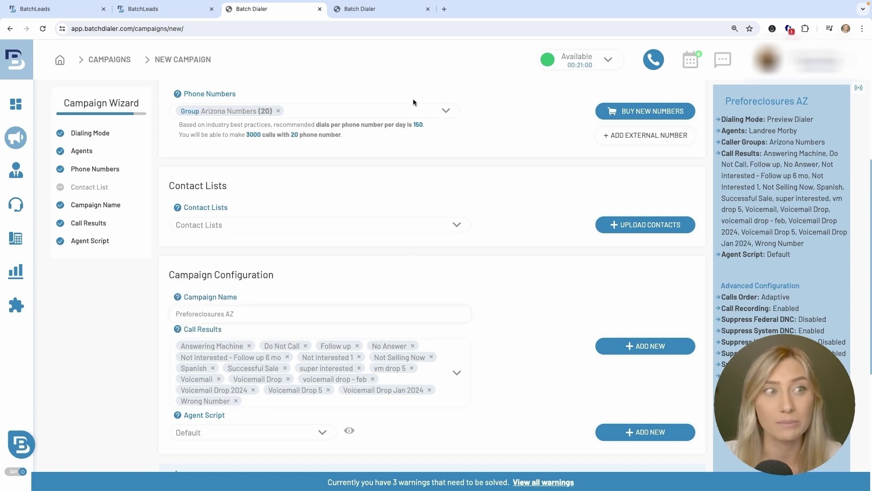
pyautogui.click(384, 11)
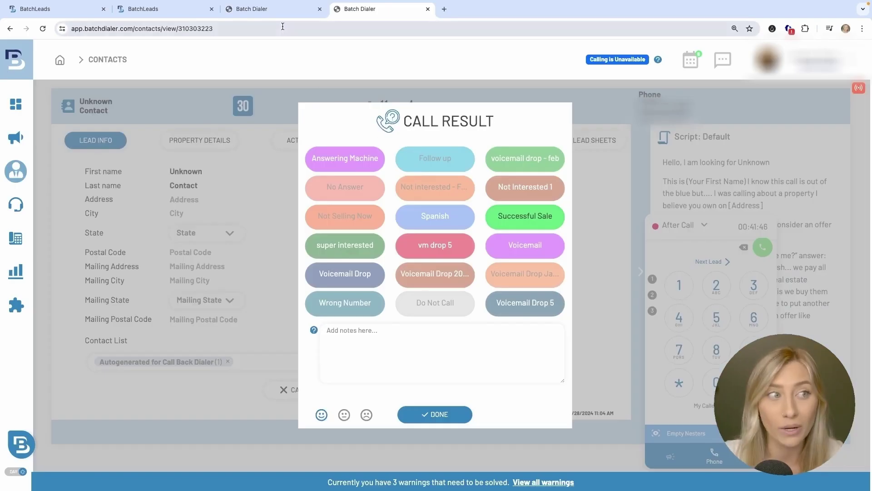
pyautogui.click(277, 10)
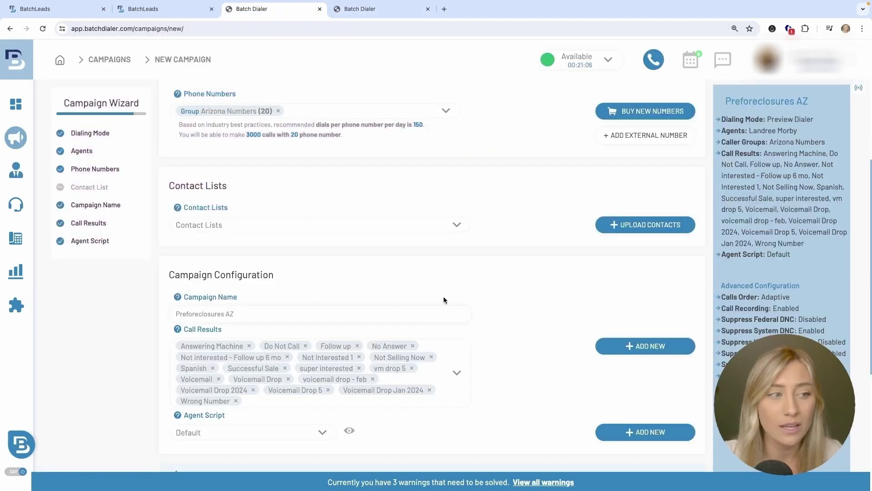
# Step: Accept the terms and conditions and save the new campaign
pyautogui.scroll(-2, 443, 297)
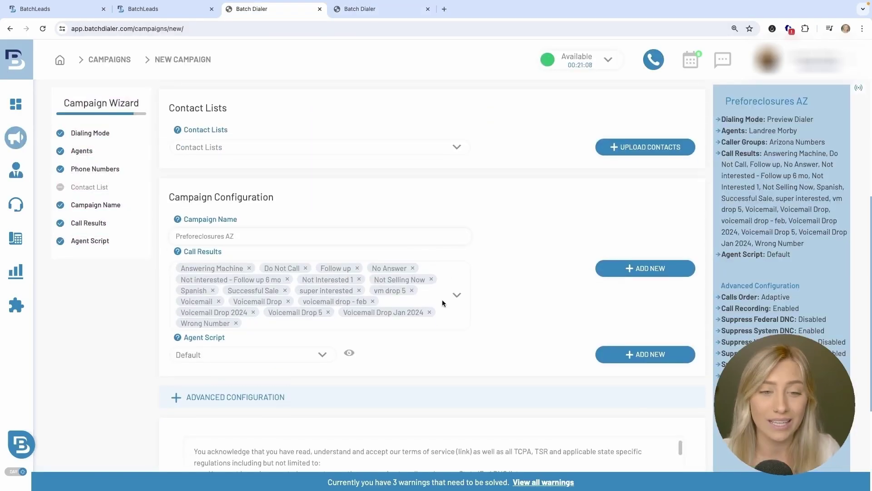
pyautogui.scroll(-4, 443, 299)
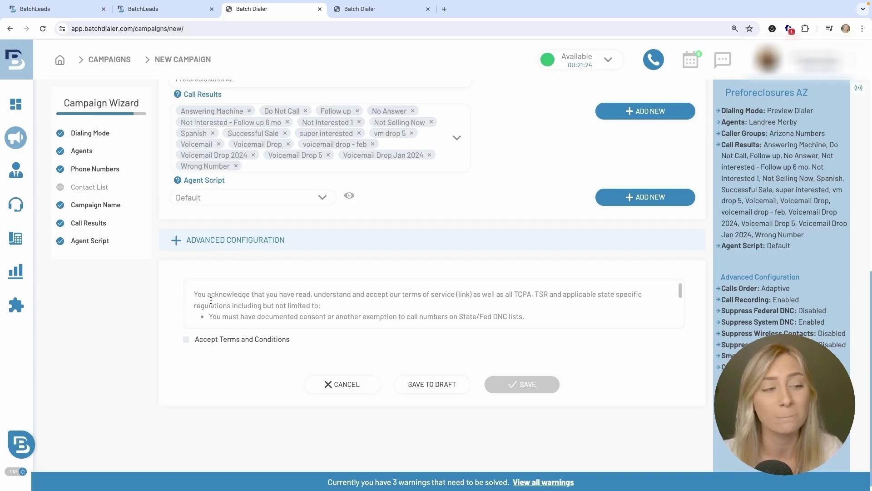
pyautogui.click(230, 344)
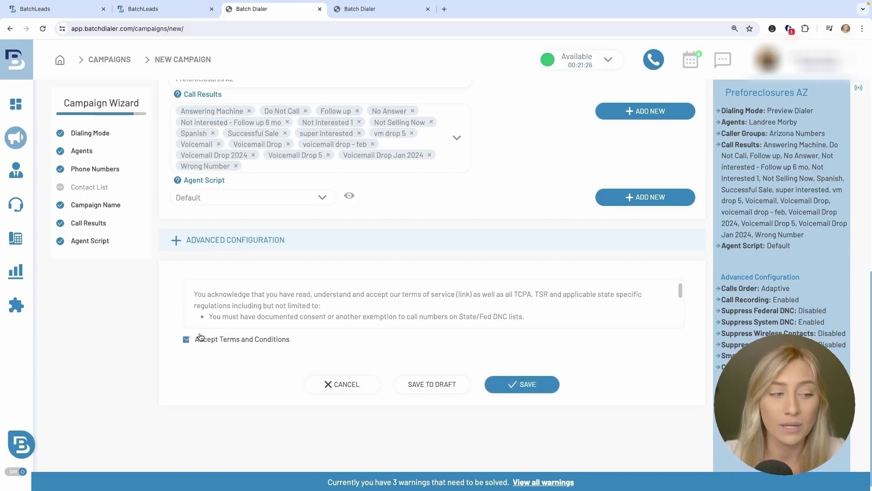
pyautogui.click(527, 384)
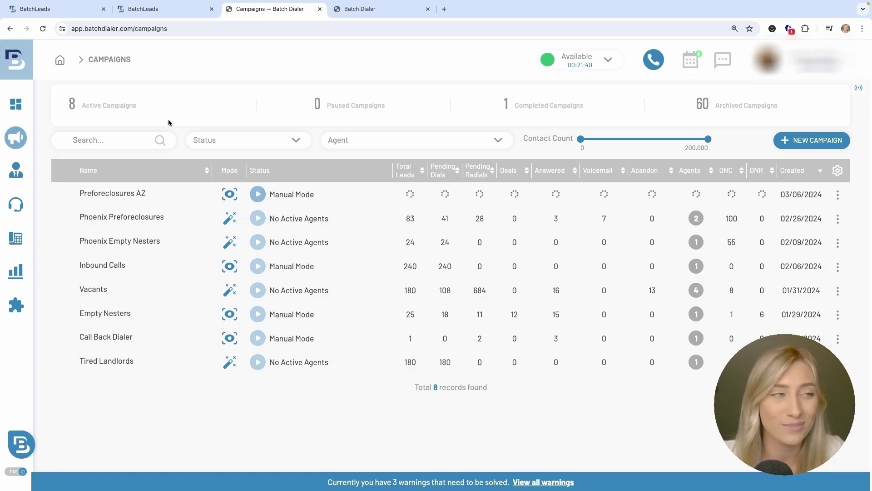
# Step: Switch to BatchLeads and close the open property details to return to My Lists
pyautogui.click(73, 10)
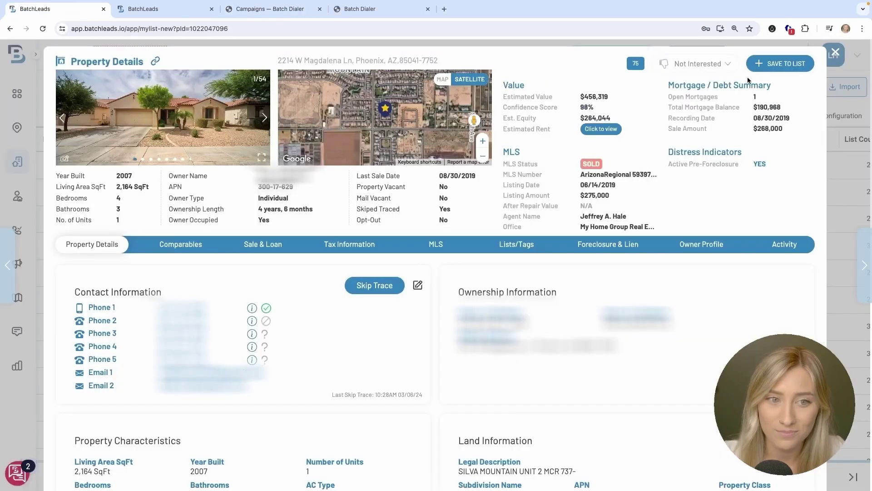
pyautogui.click(835, 52)
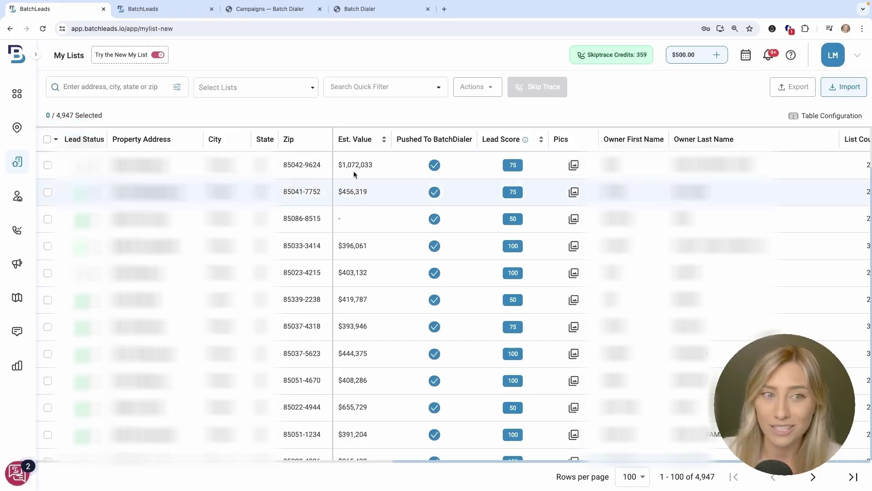
pyautogui.moveTo(524, 137)
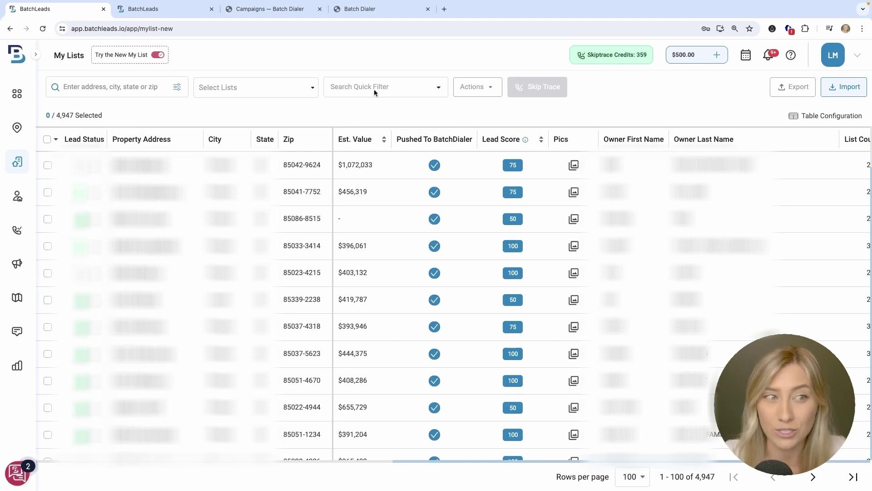
# Step: Filter the properties in My Lists with the Pre-Foreclosure quick filter
pyautogui.click(359, 87)
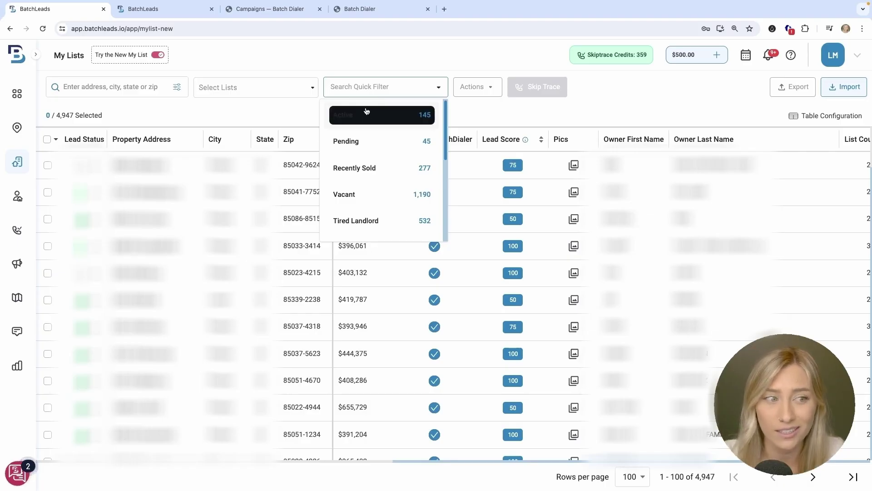
pyautogui.scroll(-1, 375, 175)
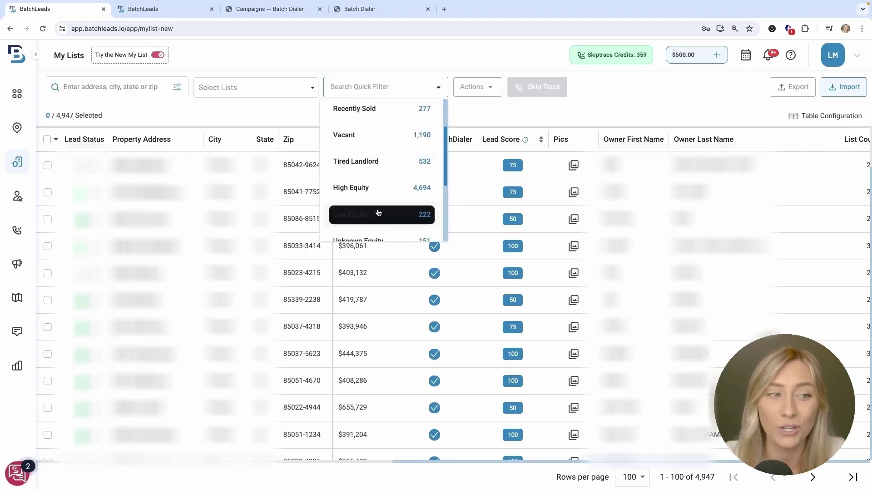
pyautogui.scroll(-1, 384, 191)
pyautogui.scroll(1, 390, 184)
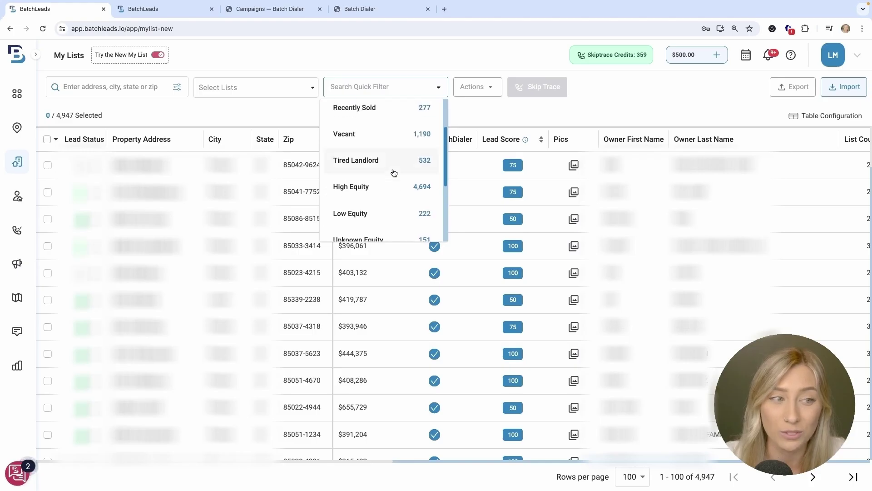
pyautogui.scroll(-2, 390, 177)
pyautogui.click(388, 181)
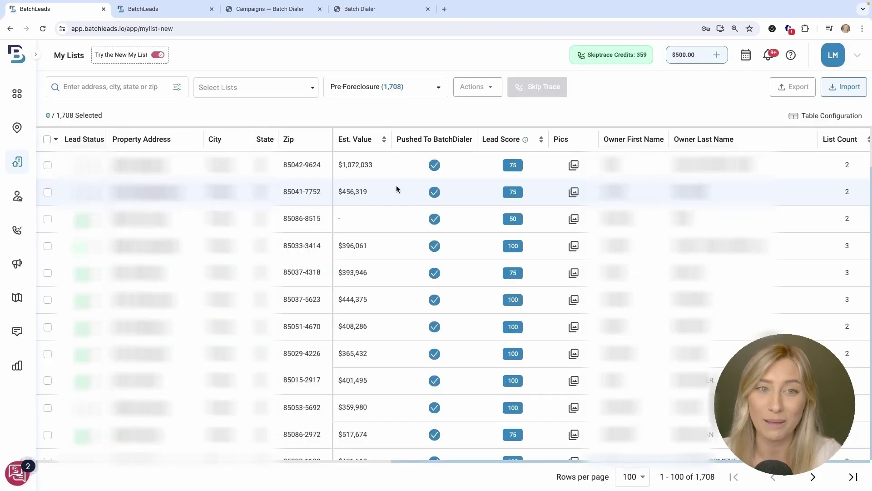
pyautogui.click(425, 87)
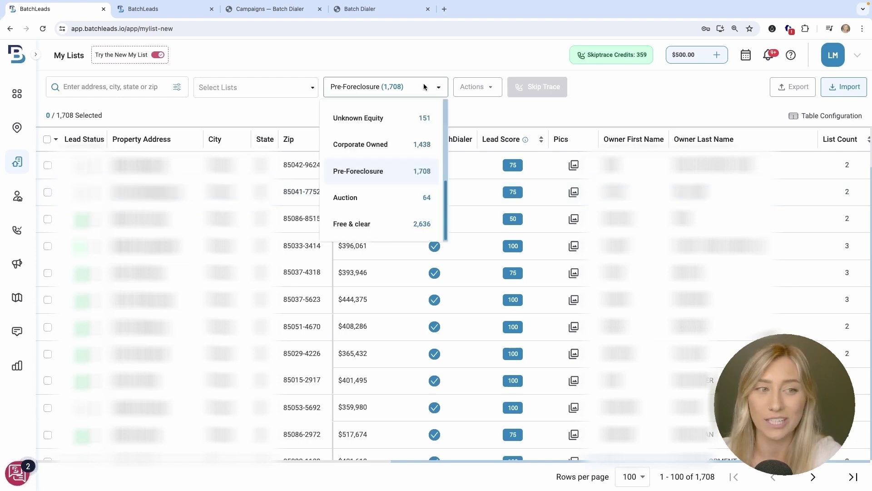
pyautogui.click(454, 109)
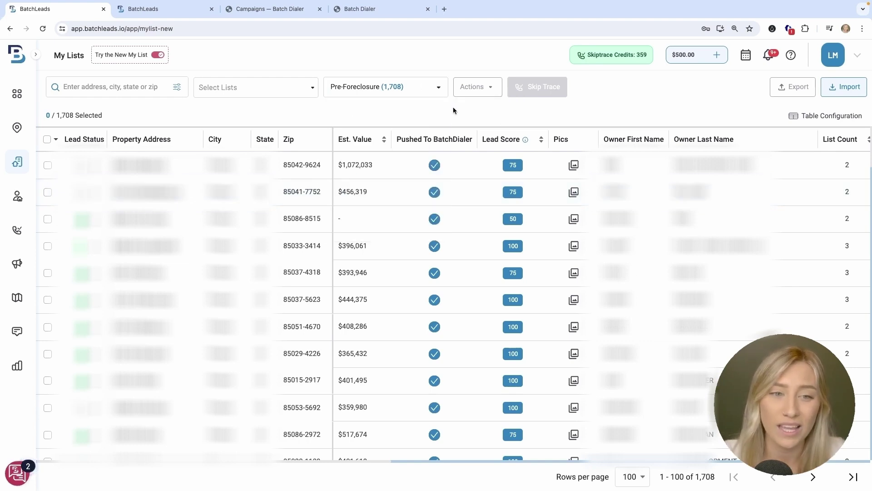
pyautogui.click(56, 140)
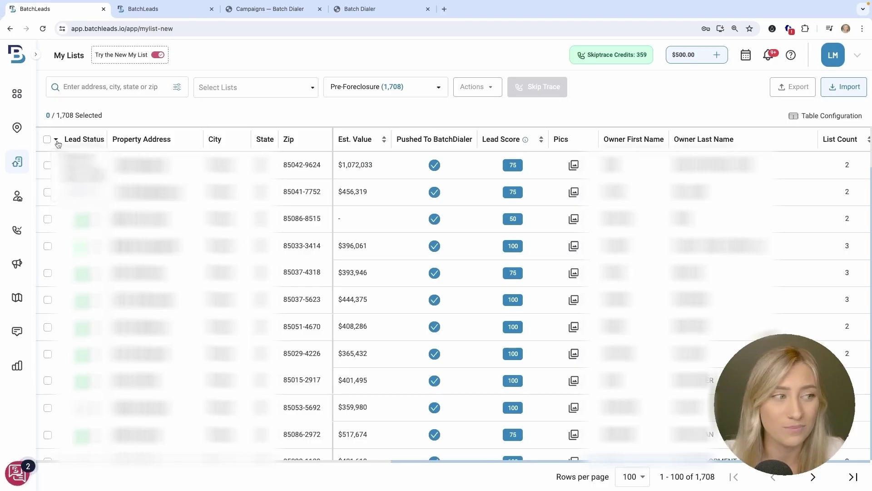
pyautogui.click(84, 161)
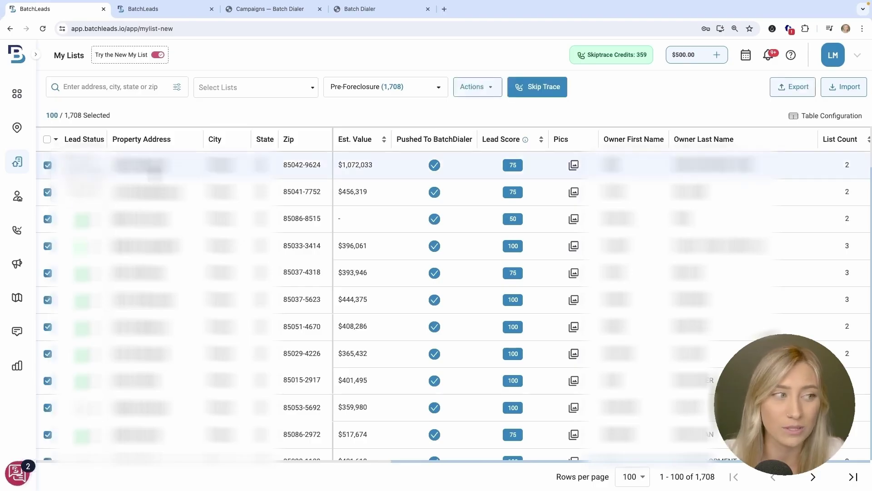
pyautogui.click(56, 140)
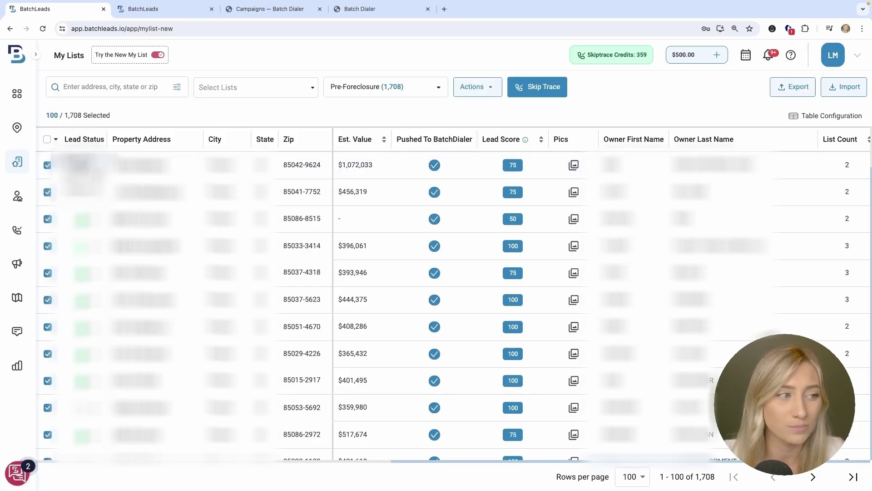
pyautogui.click(82, 164)
# Step: Select the first six properties in the filtered list
pyautogui.click(48, 165)
pyautogui.click(48, 193)
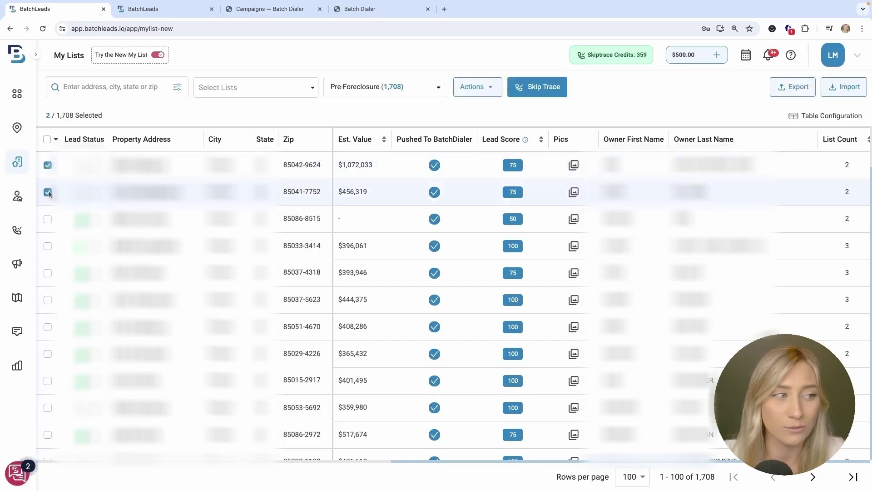
pyautogui.click(48, 219)
pyautogui.click(48, 246)
pyautogui.click(48, 273)
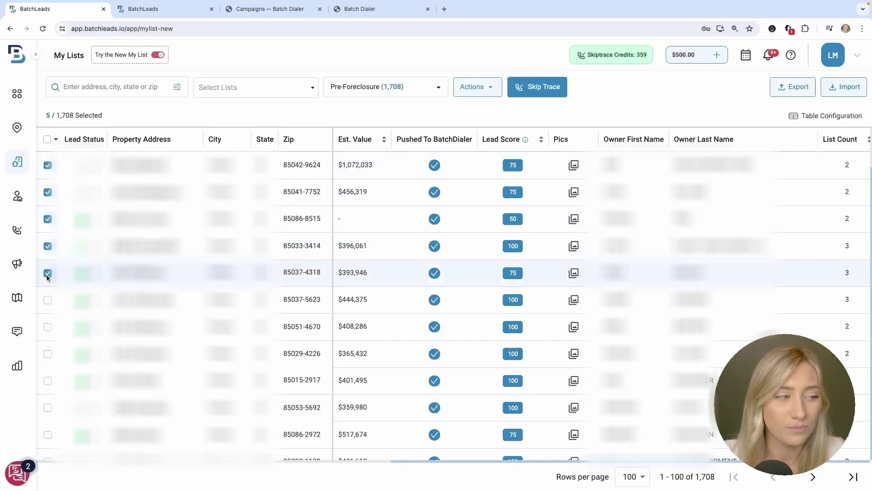
pyautogui.click(48, 299)
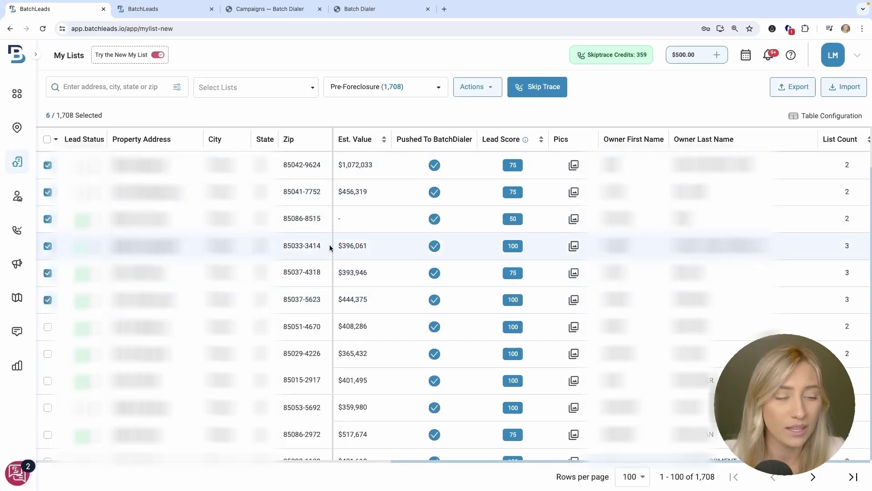
# Step: Skip trace the six selected properties under the filename "AZ Preforeclosures"
pyautogui.click(531, 88)
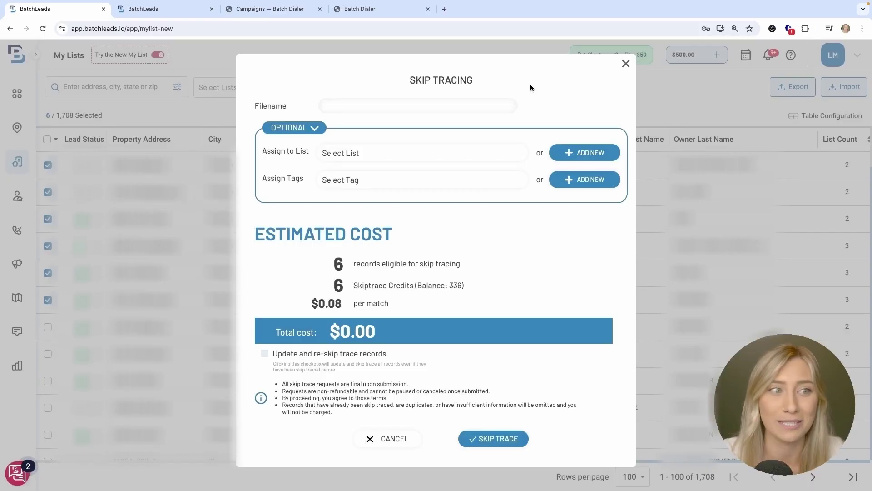
pyautogui.click(476, 103)
pyautogui.write('AZ')
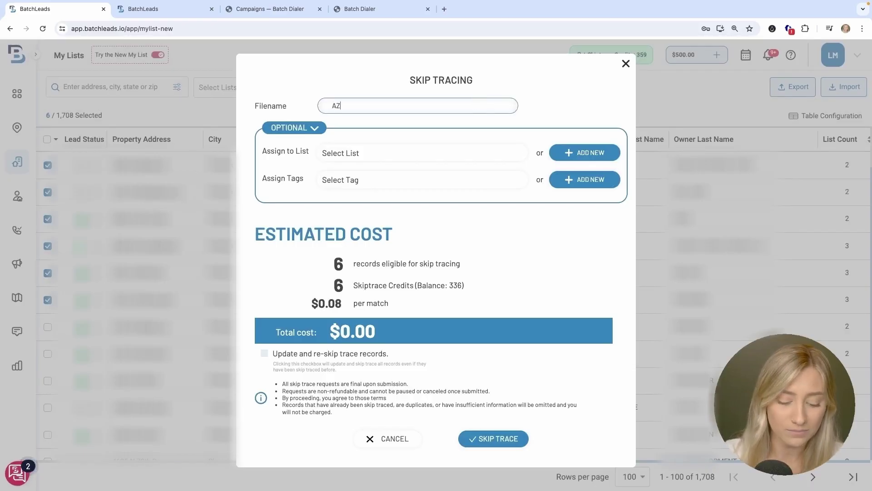
pyautogui.write(' Preforeclosures')
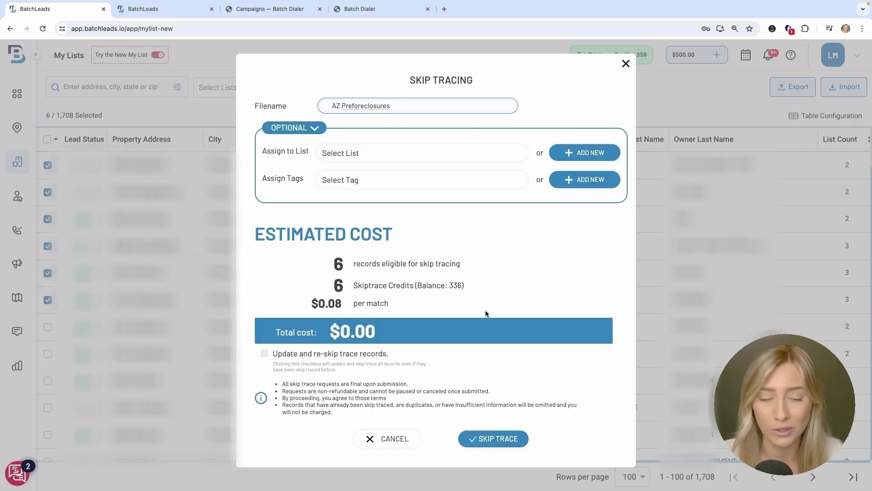
pyautogui.click(496, 439)
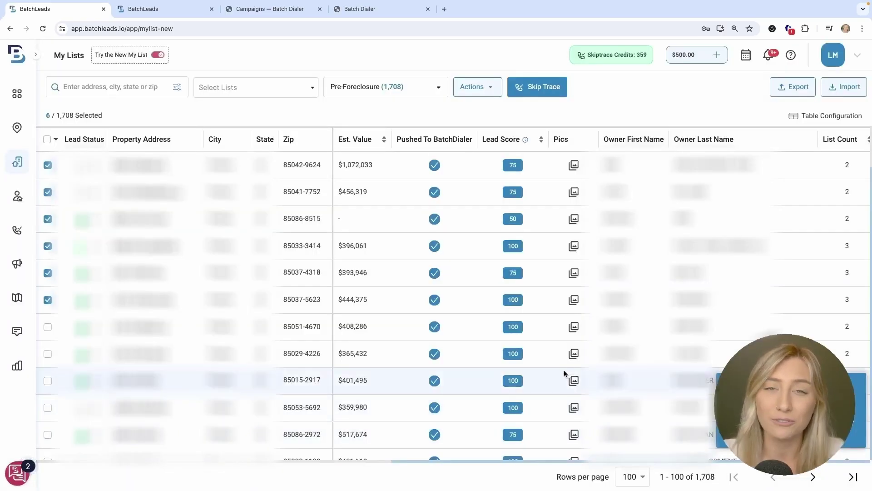
# Step: Examine the Emails and Phone Numbers columns of the listed properties and return to the start of the table
pyautogui.scroll(-2, 564, 374)
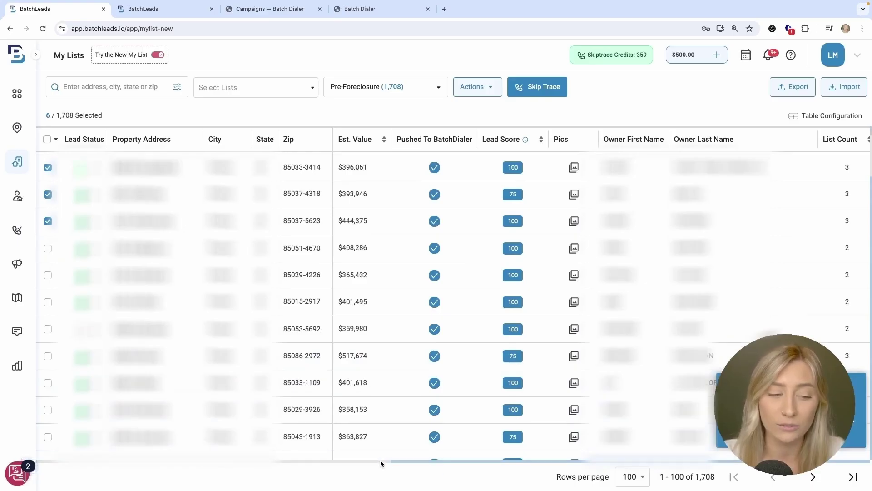
pyautogui.moveTo(380, 459); pyautogui.dragTo(818, 464)
pyautogui.hscroll(1, 636, 436)
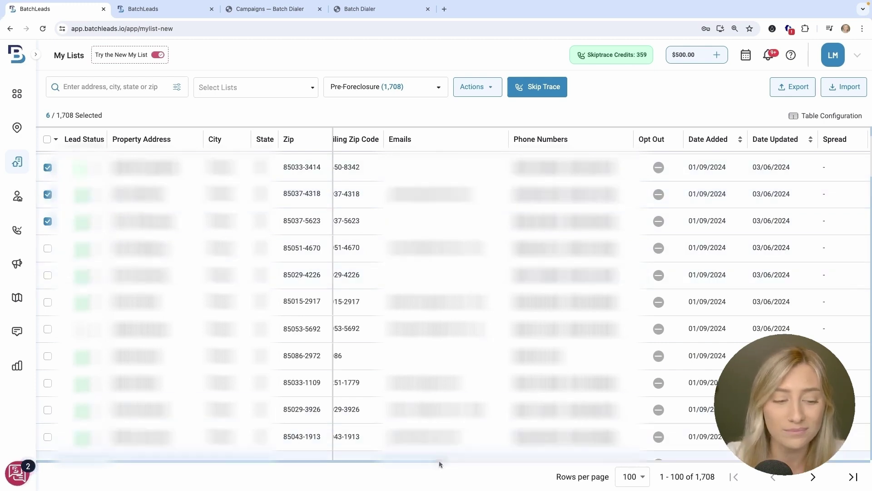
pyautogui.moveTo(450, 464); pyautogui.dragTo(48, 461)
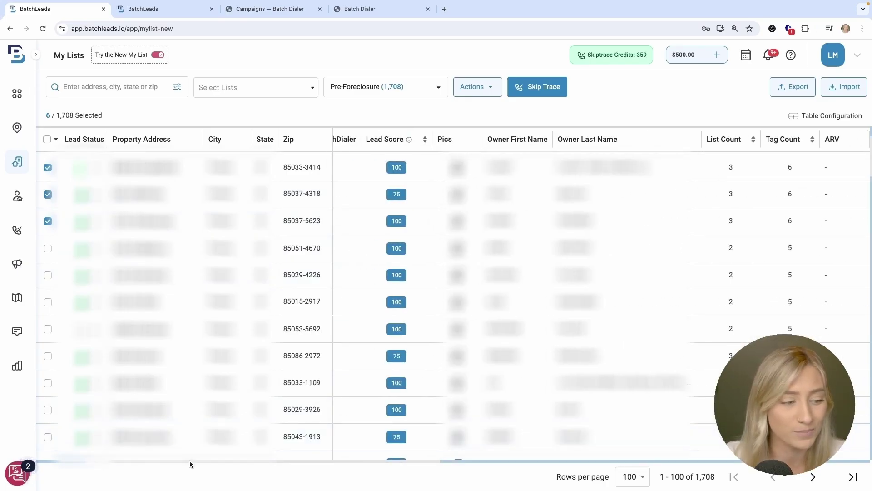
pyautogui.scroll(3, 362, 204)
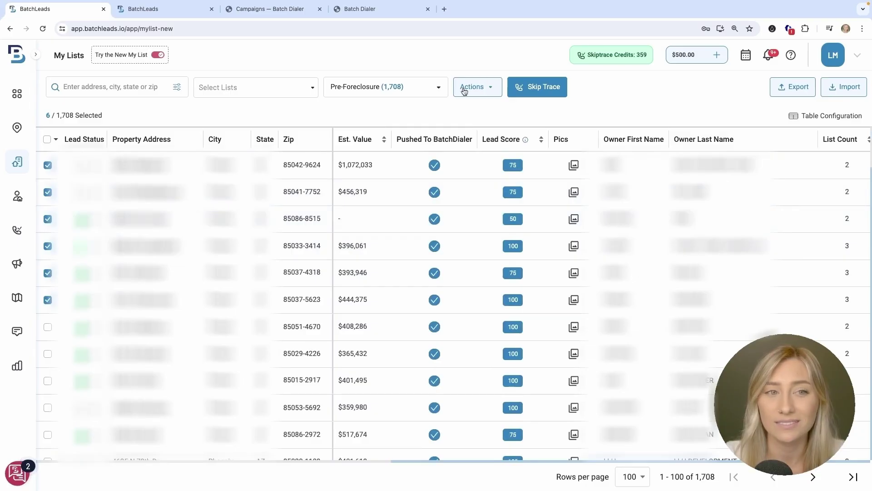
# Step: Push the six selected properties to BatchDialer, assigning them to the Preforeclosures AZ campaign
pyautogui.click(483, 90)
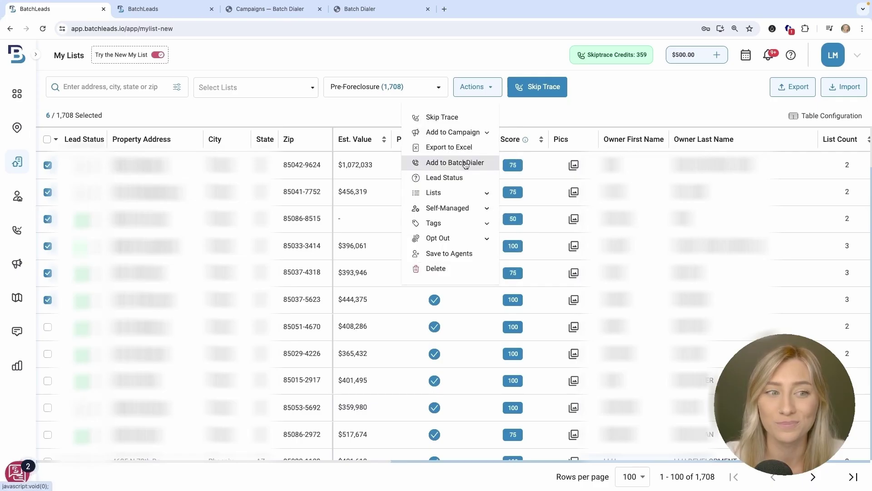
pyautogui.click(482, 164)
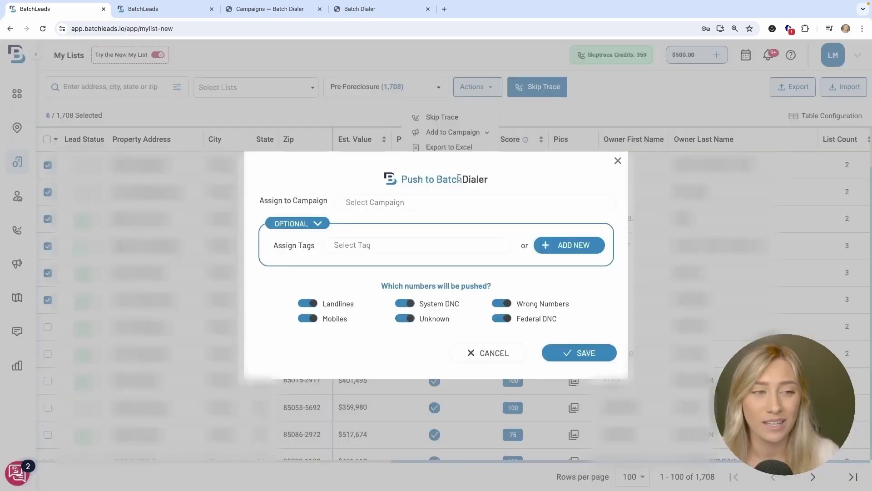
pyautogui.click(429, 203)
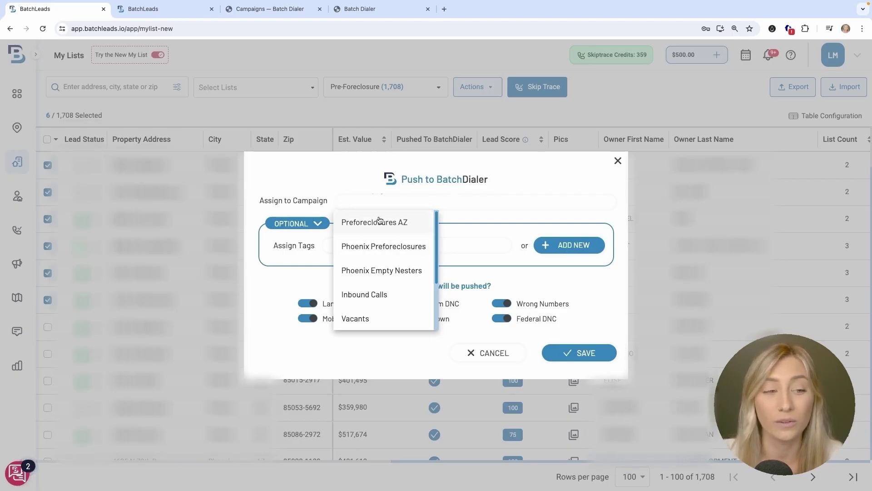
pyautogui.click(270, 10)
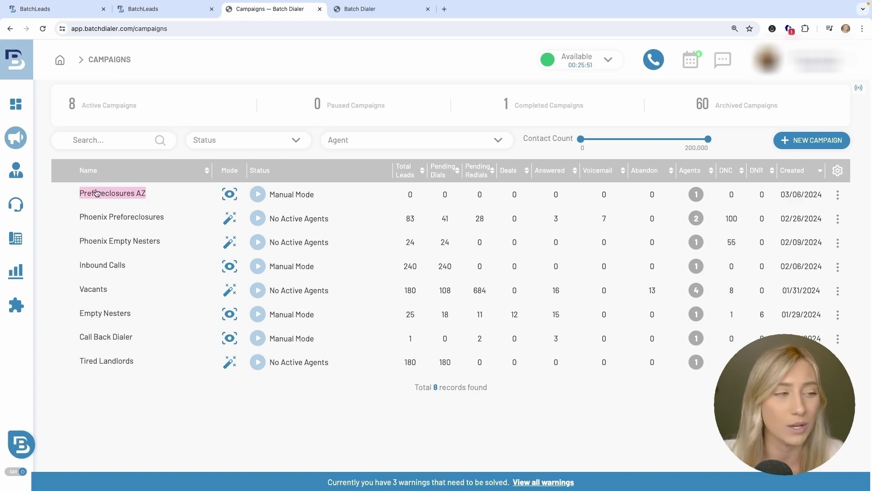
pyautogui.click(149, 10)
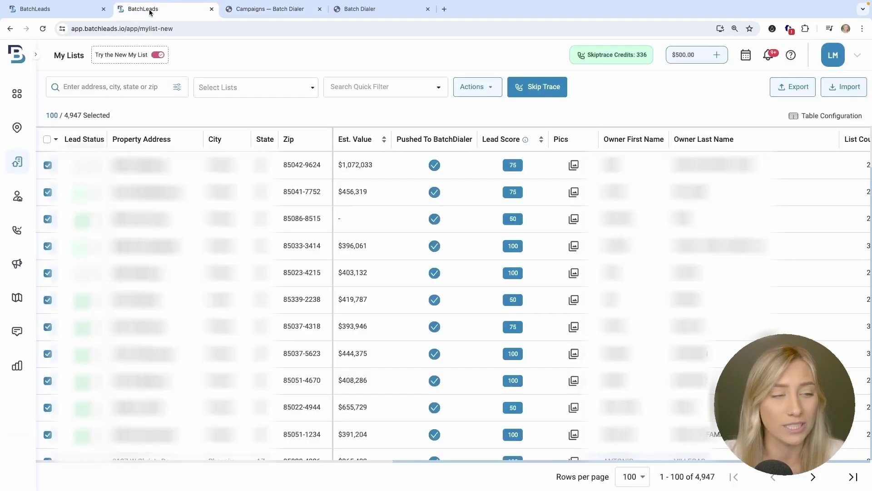
pyautogui.click(89, 11)
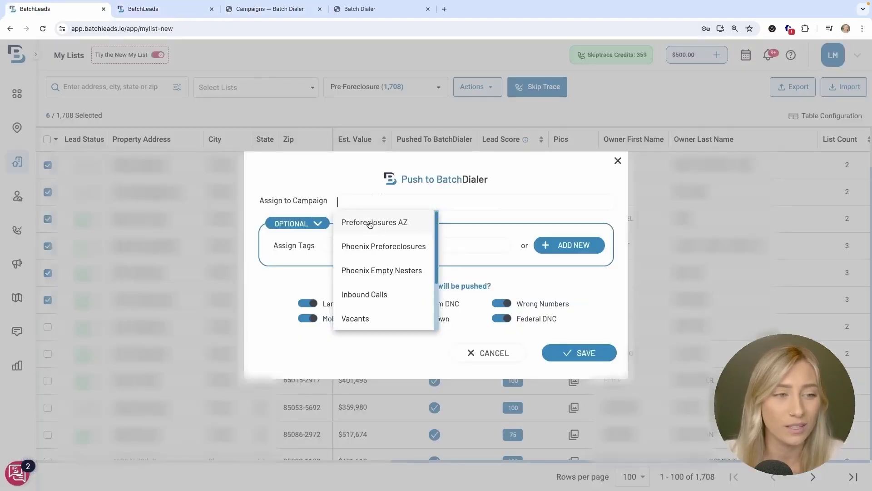
pyautogui.click(403, 230)
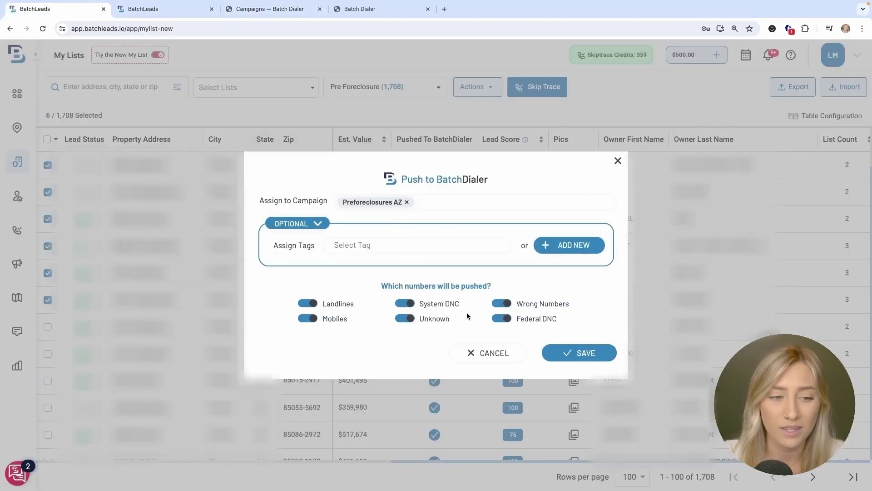
pyautogui.click(580, 353)
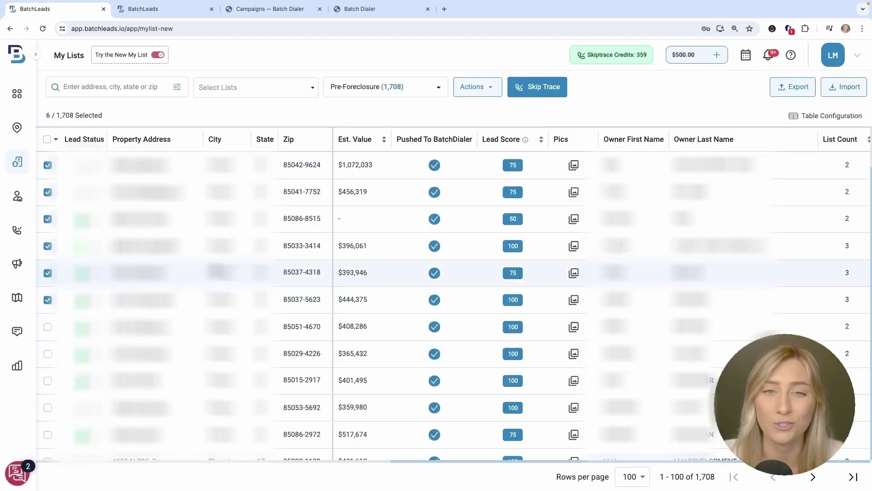
# Step: Switch to BatchDialer, refresh it, and check the Preforeclosures AZ entries in the contact lists and campaigns
pyautogui.click(166, 9)
pyautogui.click(270, 9)
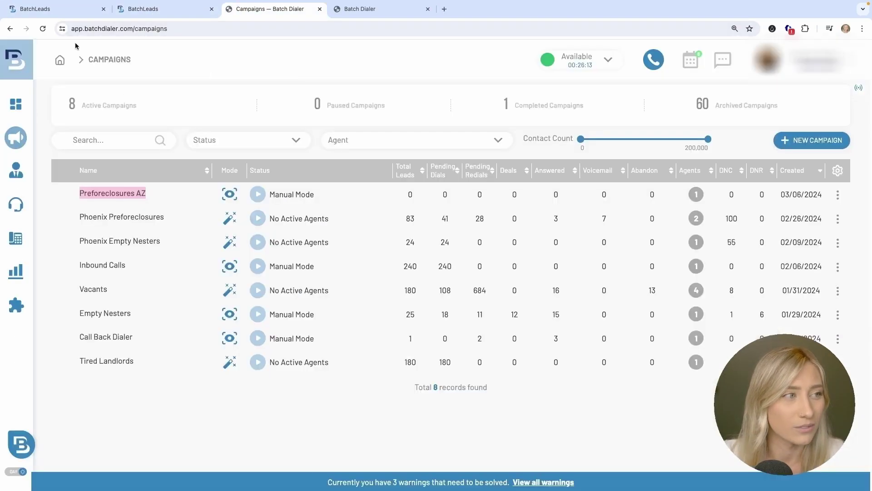
pyautogui.click(43, 28)
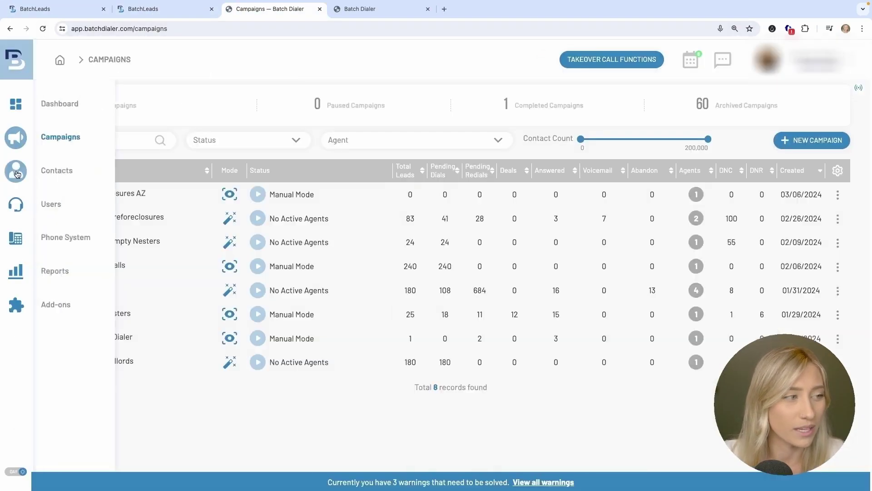
pyautogui.click(17, 173)
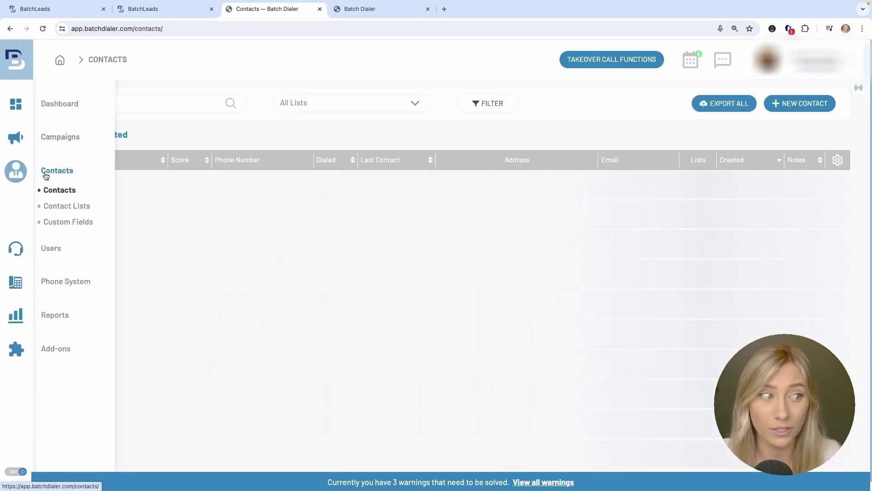
pyautogui.click(55, 205)
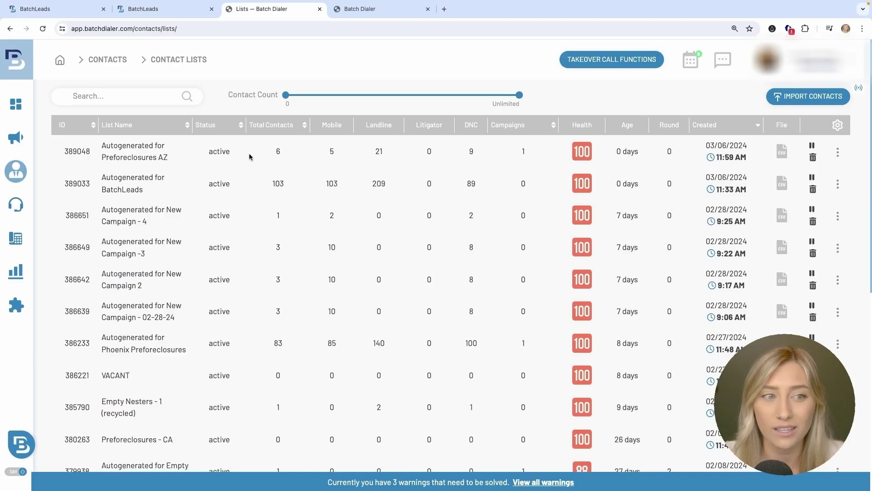
pyautogui.click(26, 143)
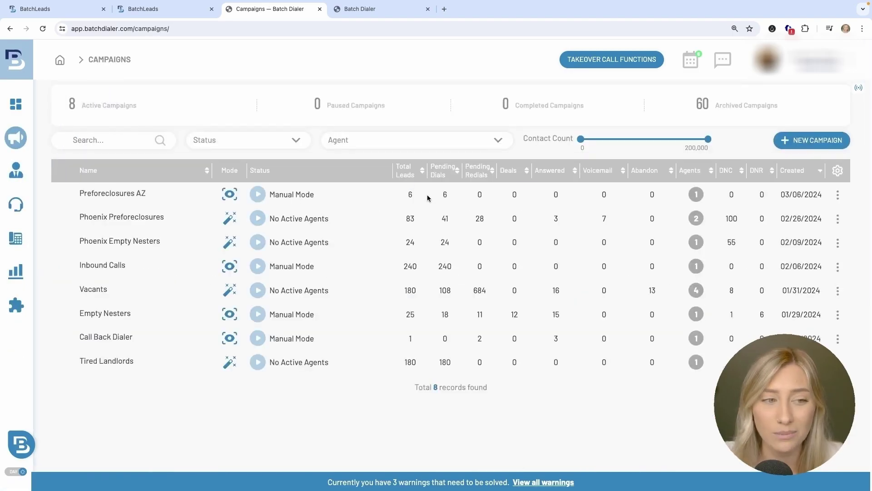
# Step: Take over call functions, join the Preforeclosures AZ campaign in the dialer, and load the next lead
pyautogui.click(607, 65)
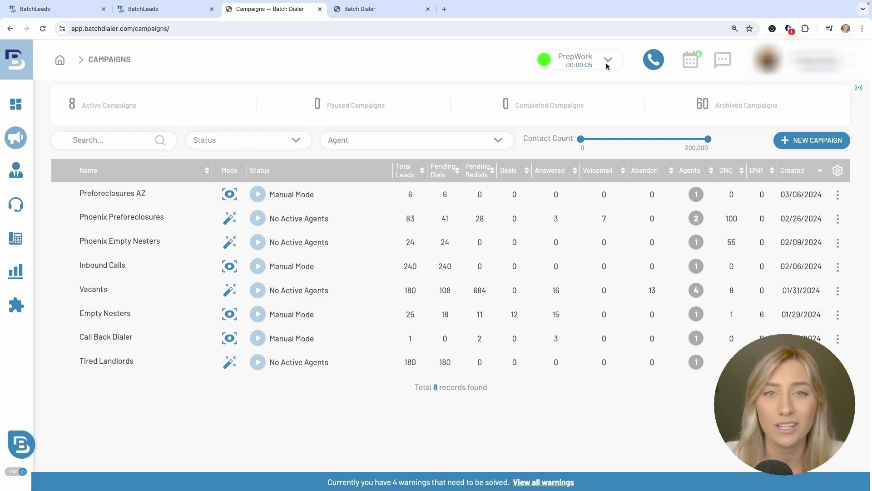
pyautogui.click(653, 62)
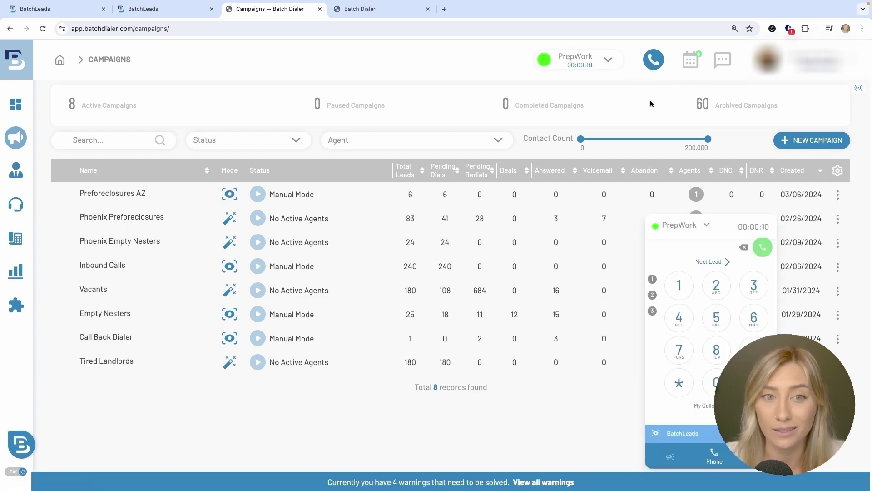
pyautogui.moveTo(717, 229)
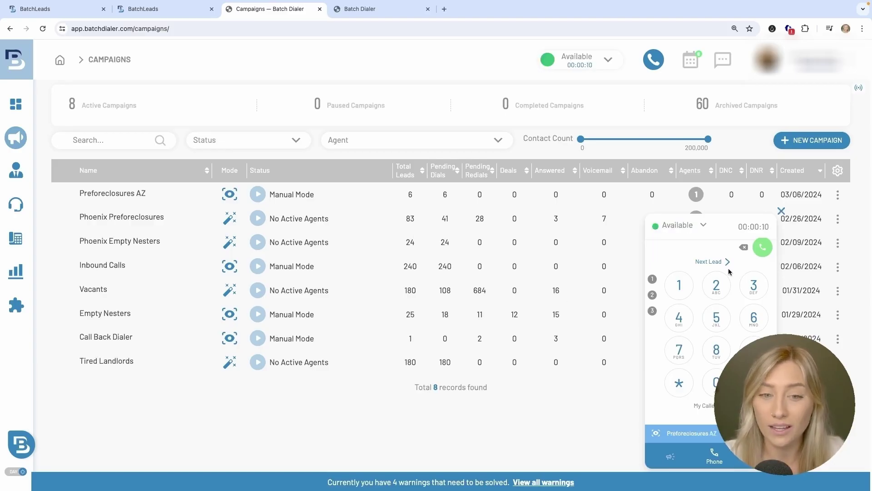
pyautogui.click(709, 262)
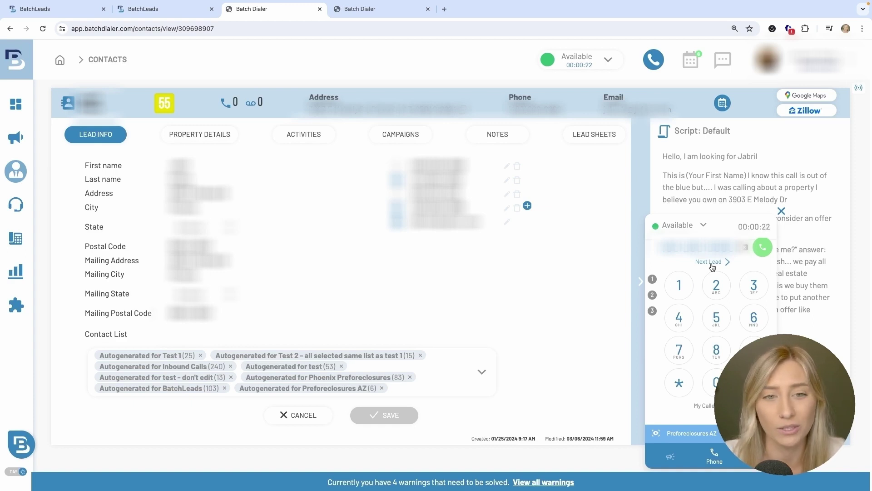
# Step: Review the loaded lead's property details, campaigns, notes and lead sheets, keeping the dialer clear of the data, and return to the lead info
pyautogui.moveTo(729, 227); pyautogui.dragTo(616, 233)
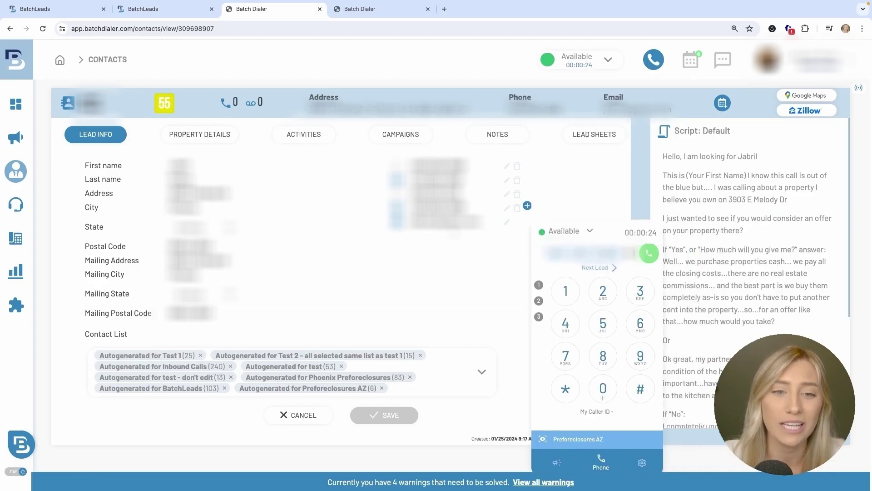
pyautogui.click(210, 139)
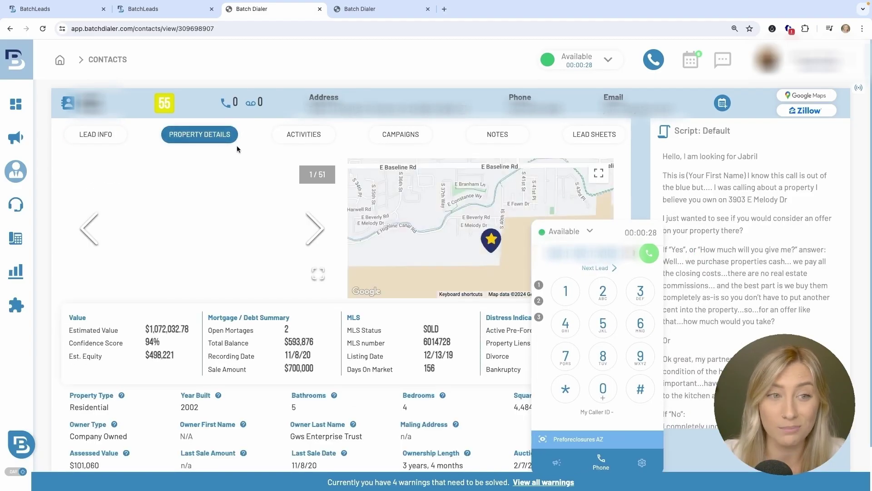
pyautogui.scroll(-1, 438, 303)
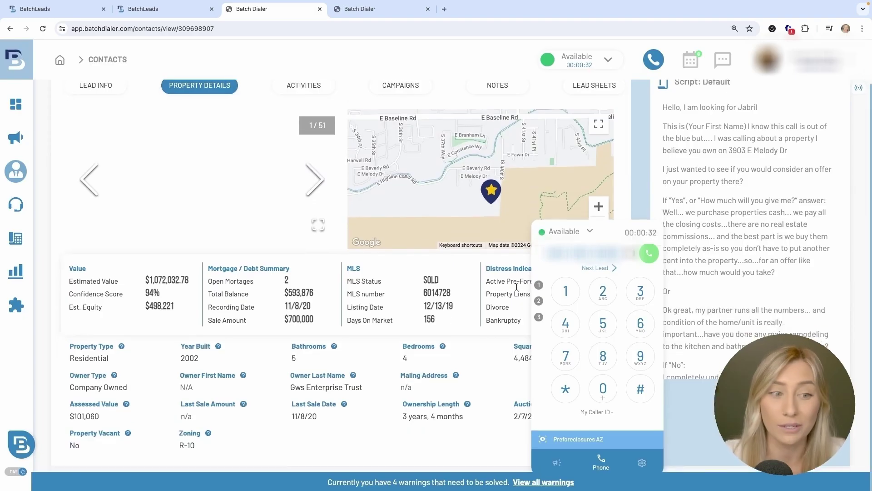
pyautogui.moveTo(609, 233); pyautogui.dragTo(679, 231)
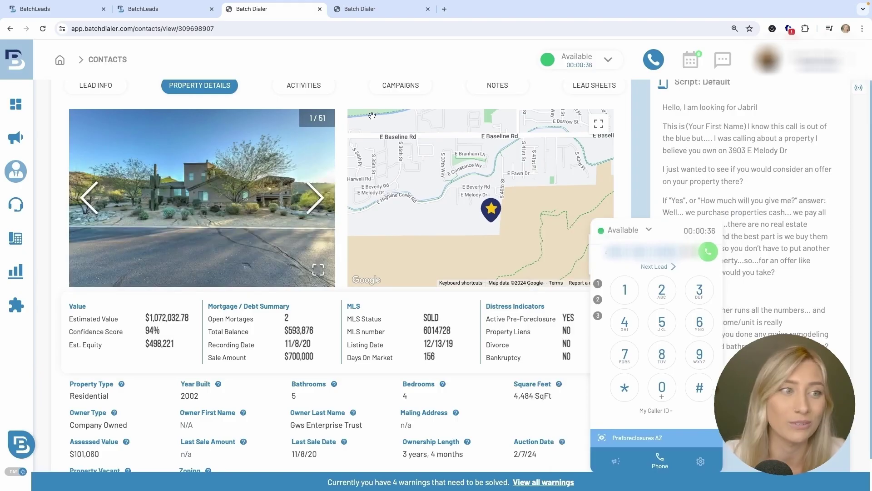
pyautogui.scroll(1, 318, 109)
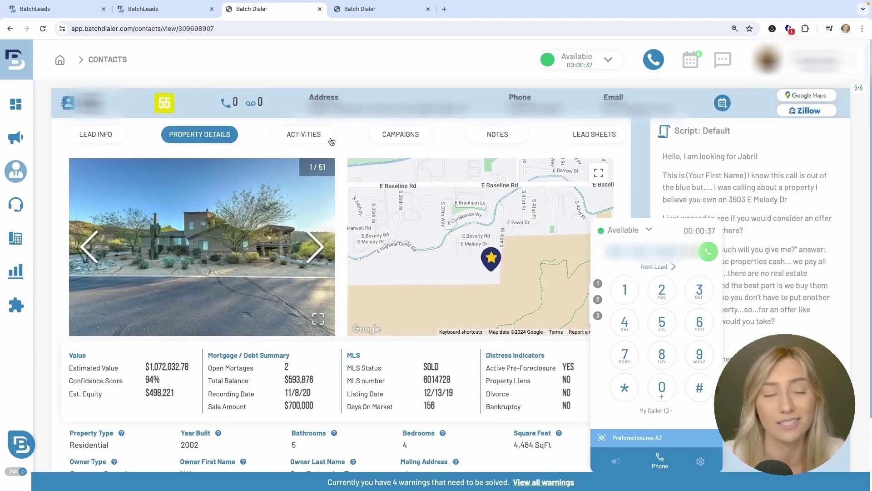
pyautogui.click(400, 136)
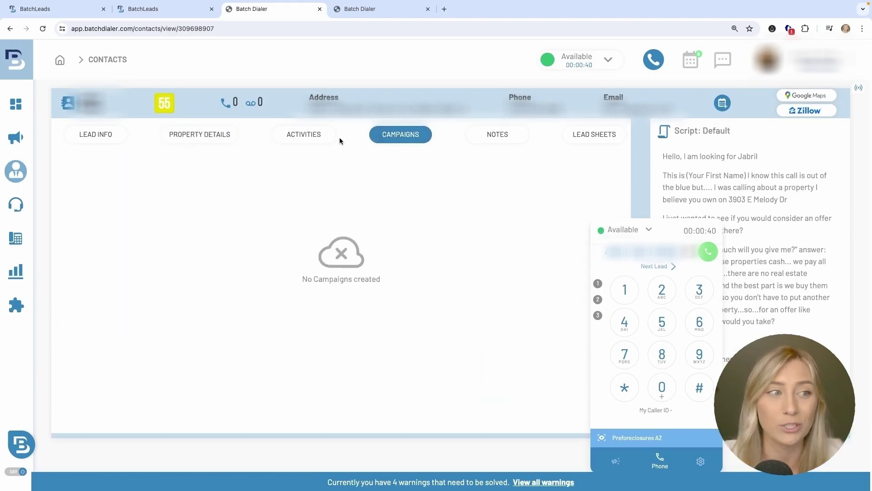
pyautogui.click(499, 141)
pyautogui.click(586, 135)
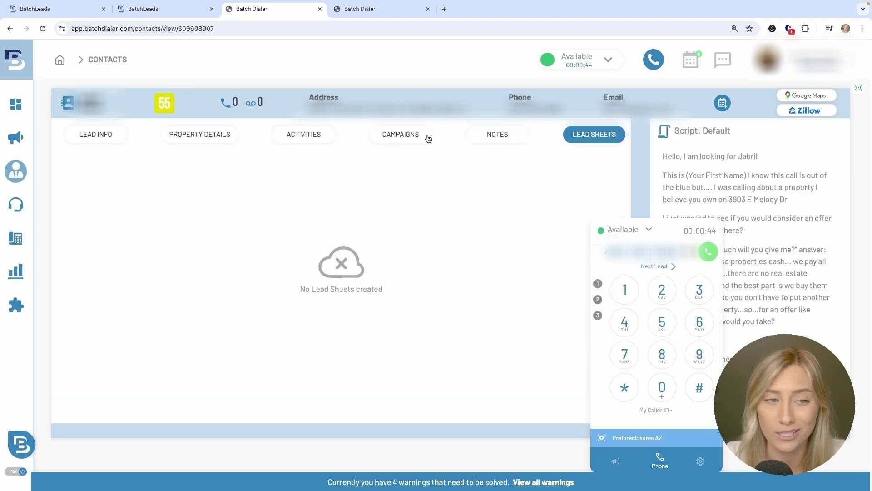
pyautogui.click(117, 135)
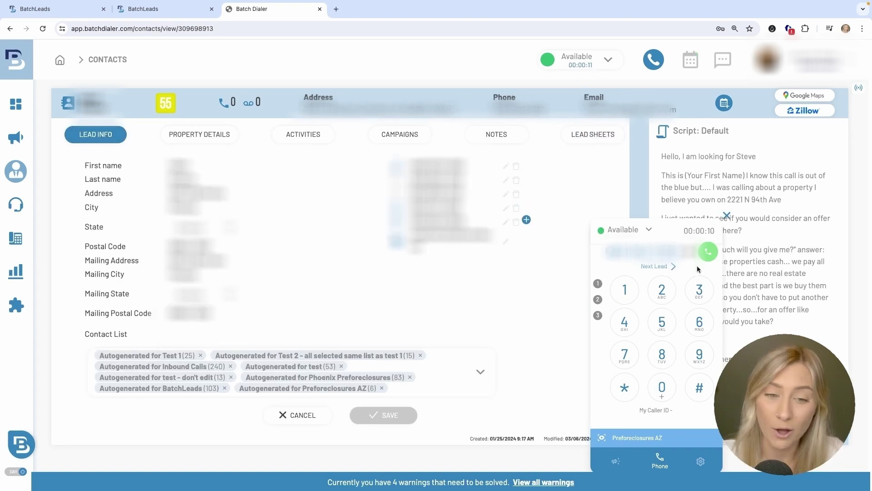
# Step: Call the loaded lead, end the call, and record the call result as Do Not Call
pyautogui.click(708, 252)
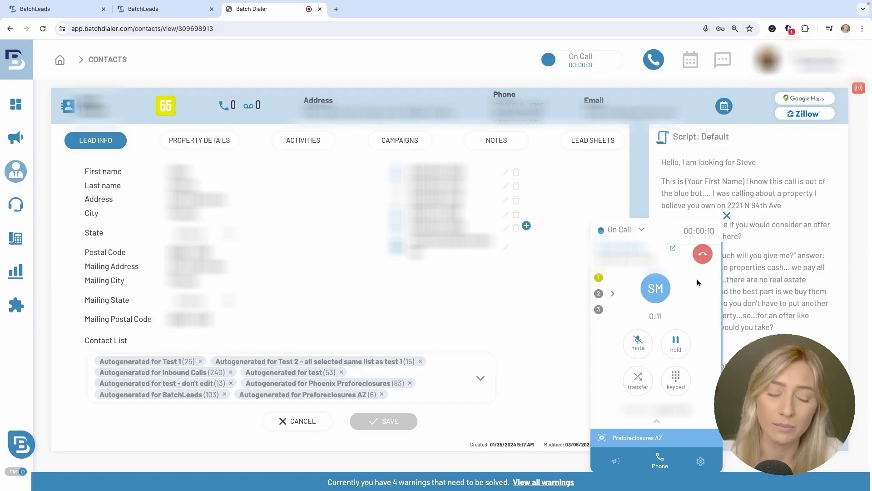
pyautogui.click(702, 256)
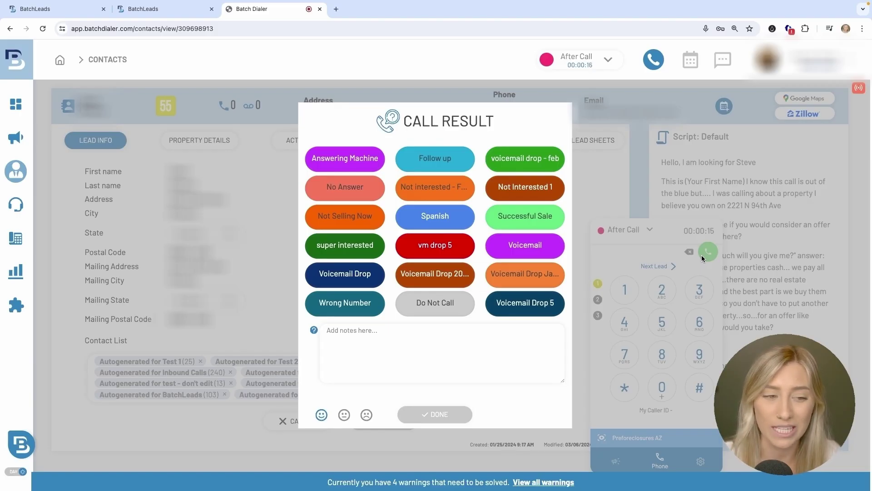
pyautogui.click(447, 309)
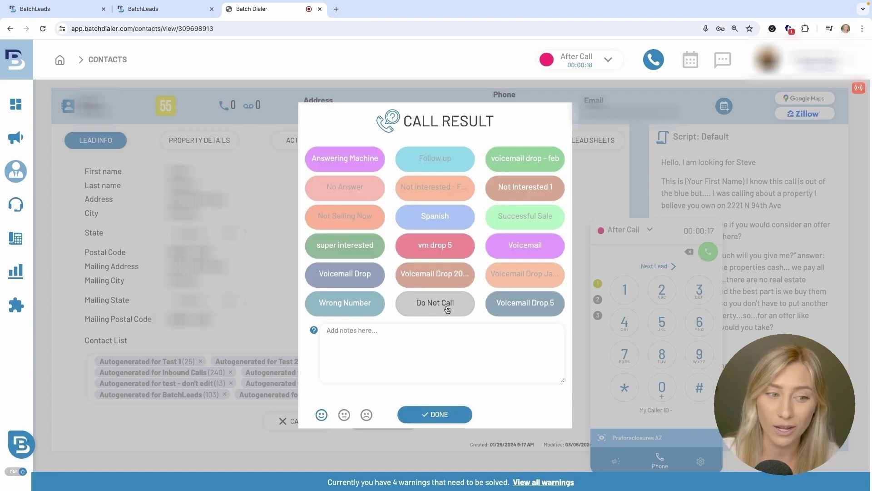
pyautogui.click(465, 342)
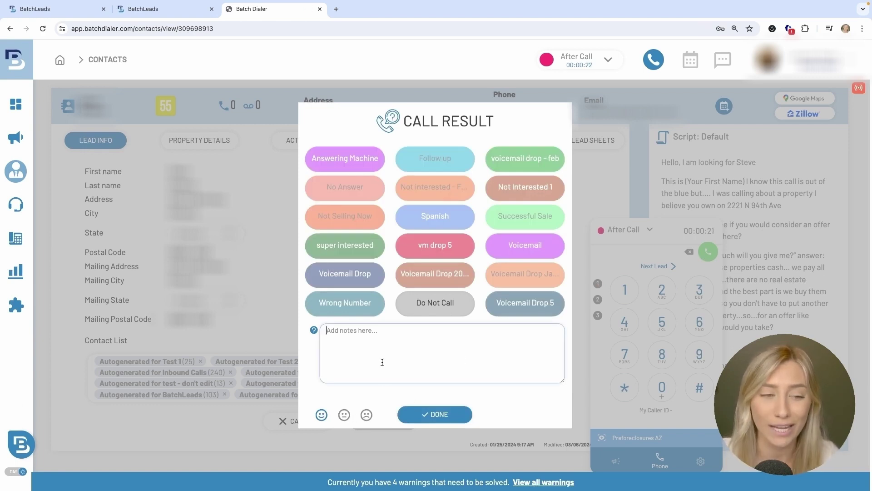
pyautogui.click(451, 419)
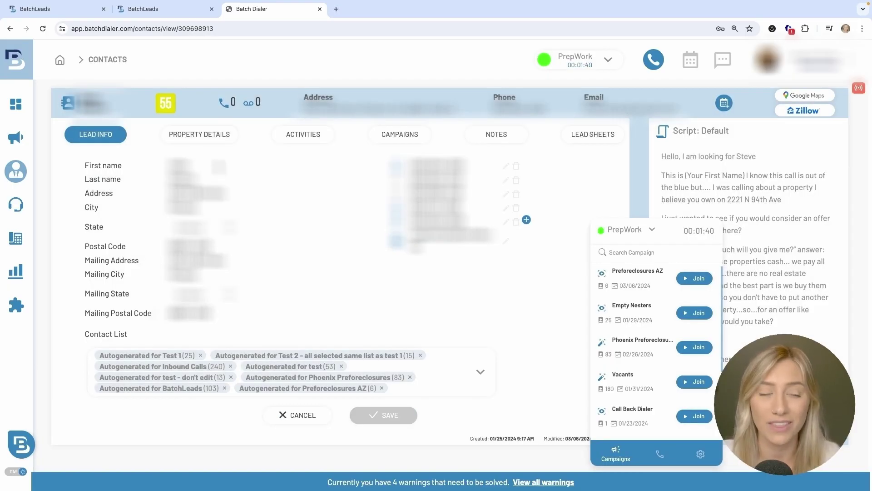
# Step: In BatchLeads, examine the fifth selected property's lead status options and phone number indicators, close its details, and return to BatchDialer
pyautogui.click(79, 12)
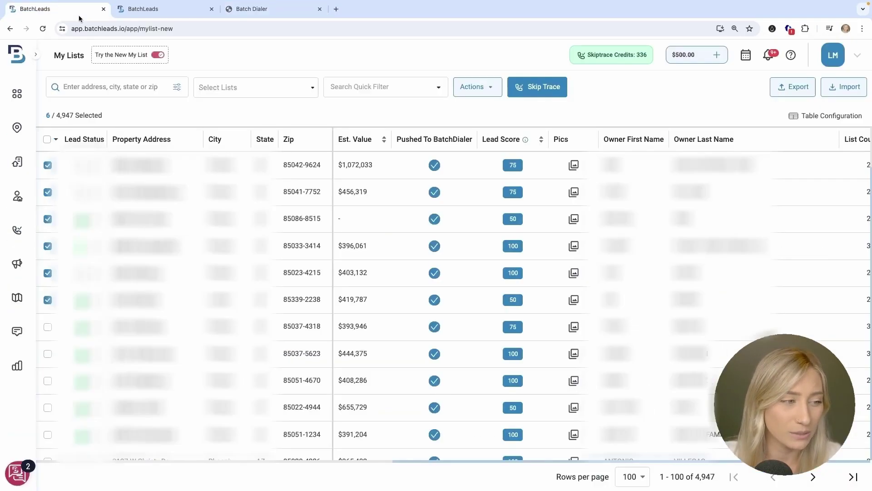
pyautogui.moveTo(145, 200); pyautogui.dragTo(184, 278)
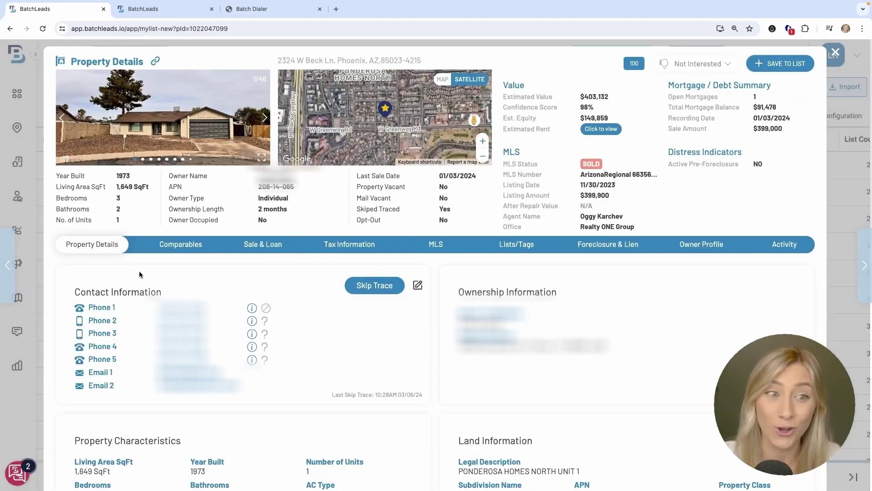
pyautogui.click(690, 64)
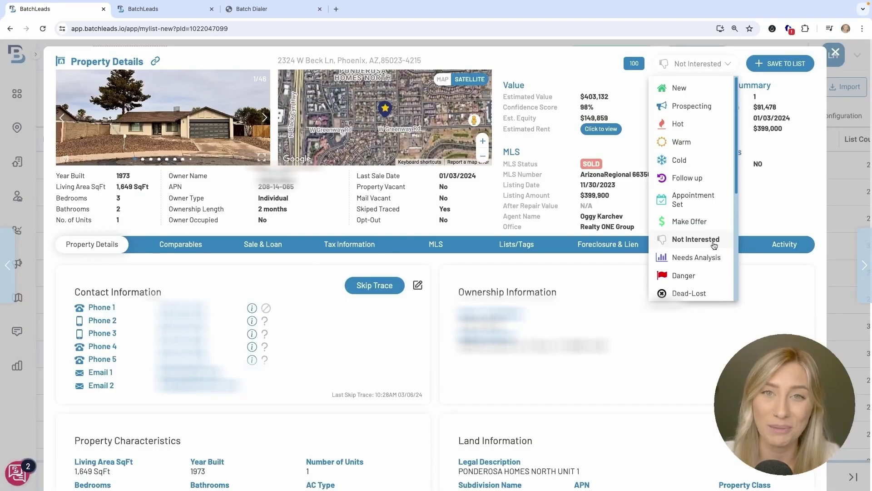
pyautogui.click(278, 337)
pyautogui.moveTo(267, 308)
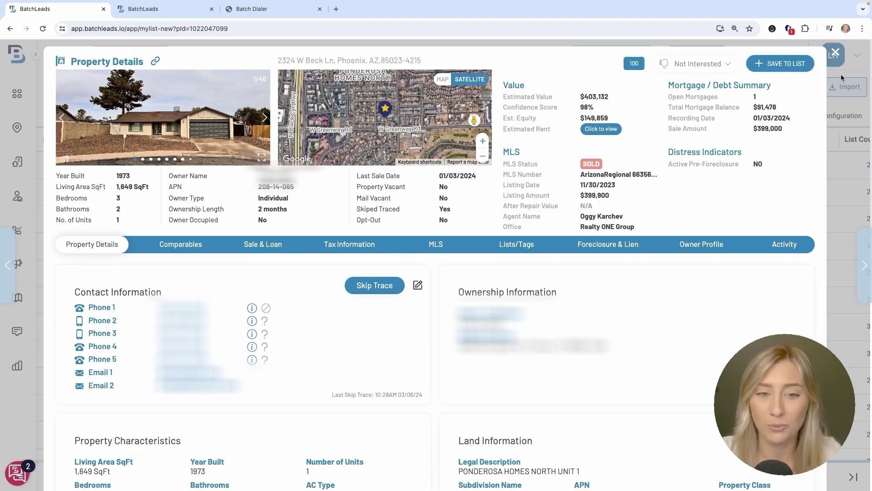
pyautogui.click(836, 52)
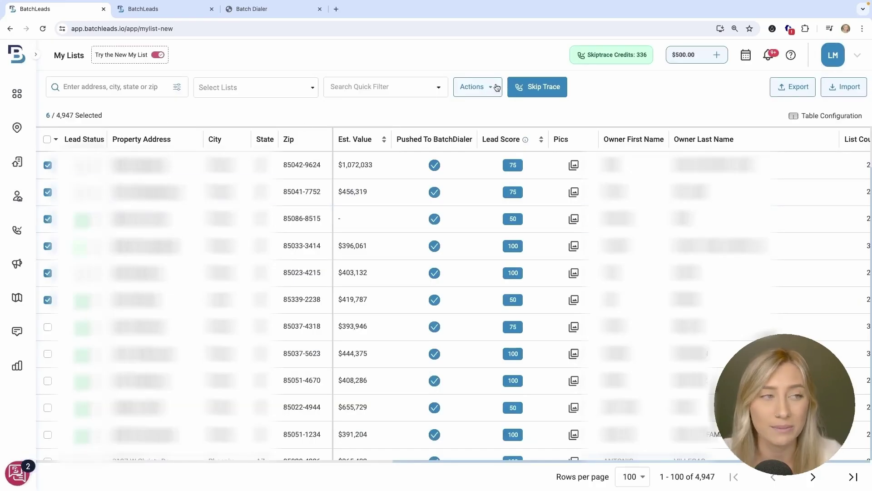
pyautogui.click(288, 9)
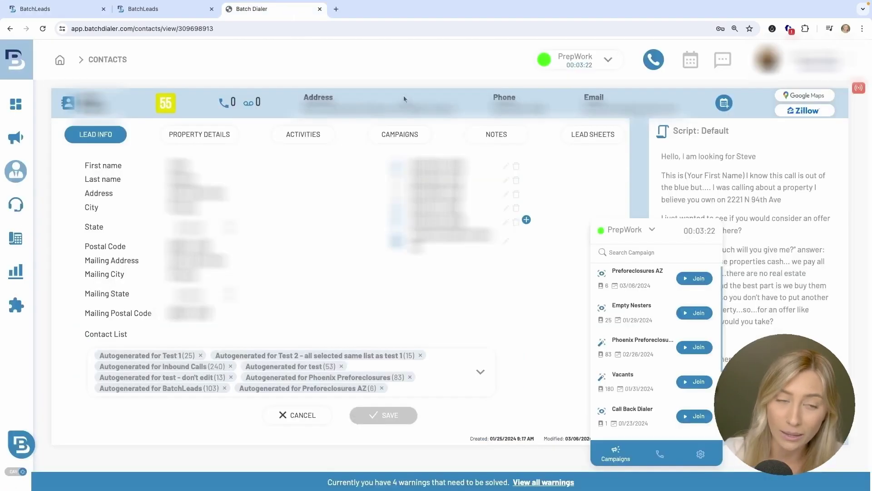